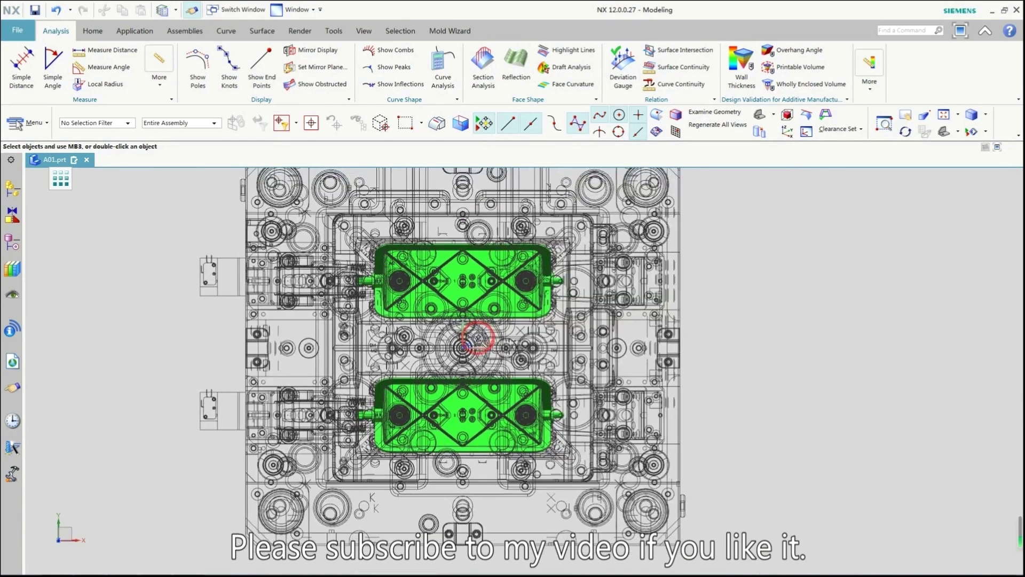
Examine the two-cavity layout of the complete wireframe mold and review its layer list.
scroll(478, 337, "up", 1)
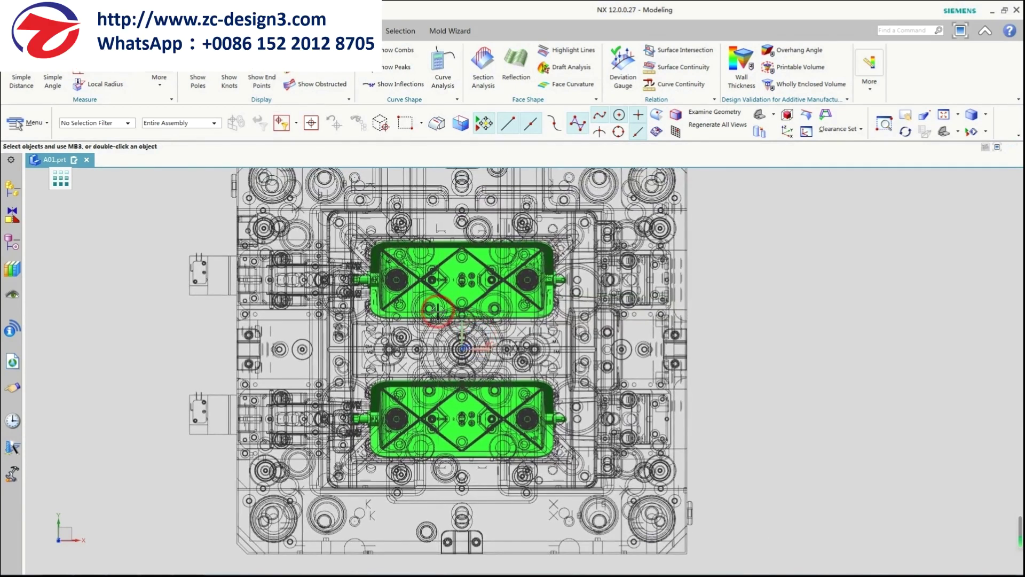
scroll(519, 363, "down", 1)
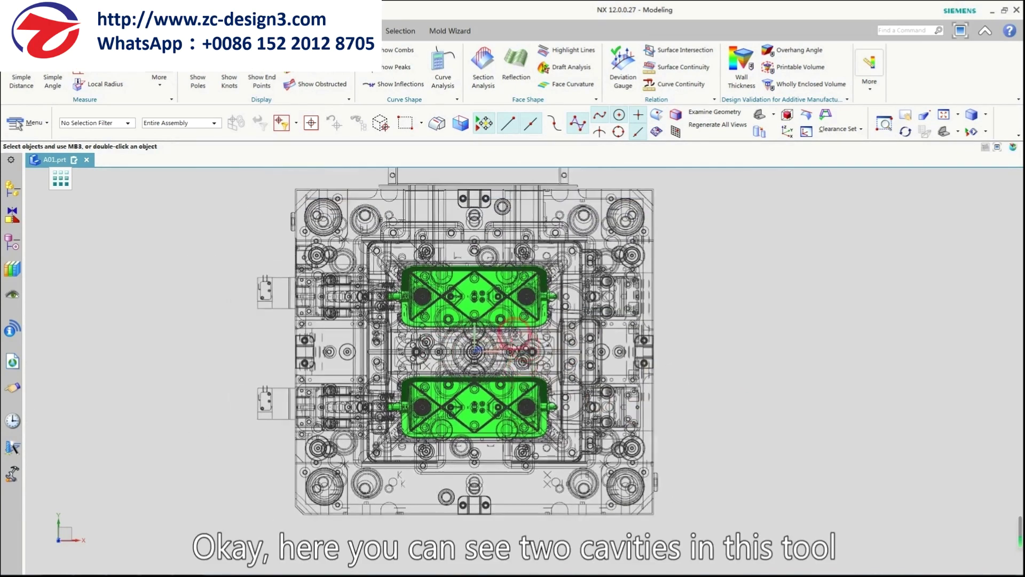
scroll(479, 312, "up", 1)
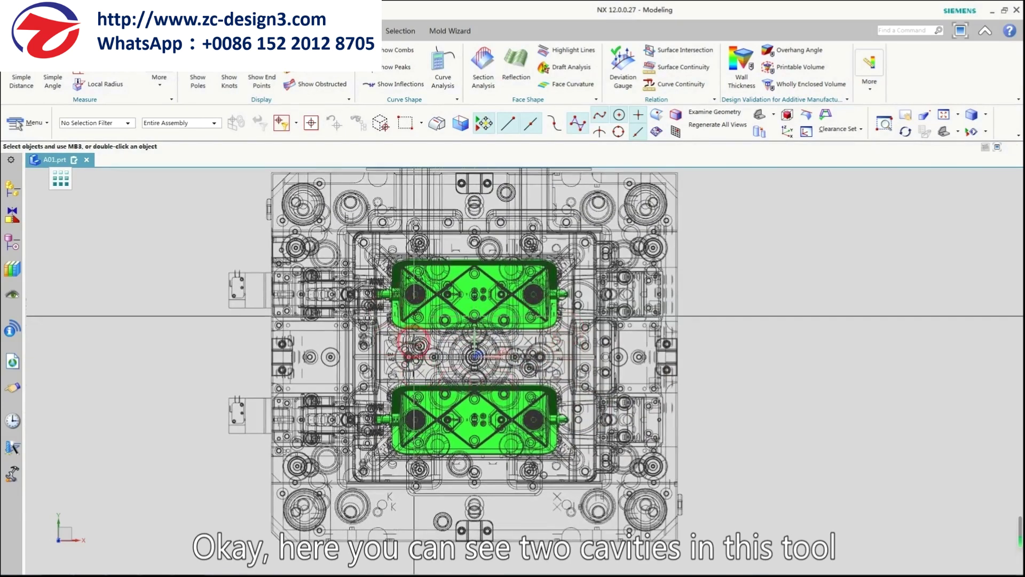
mouse_move(404, 307)
middle_mouse_down()
mouse_move(417, 305)
mouse_move(406, 296)
middle_mouse_up()
middle_click_drag(422, 337, 425, 337)
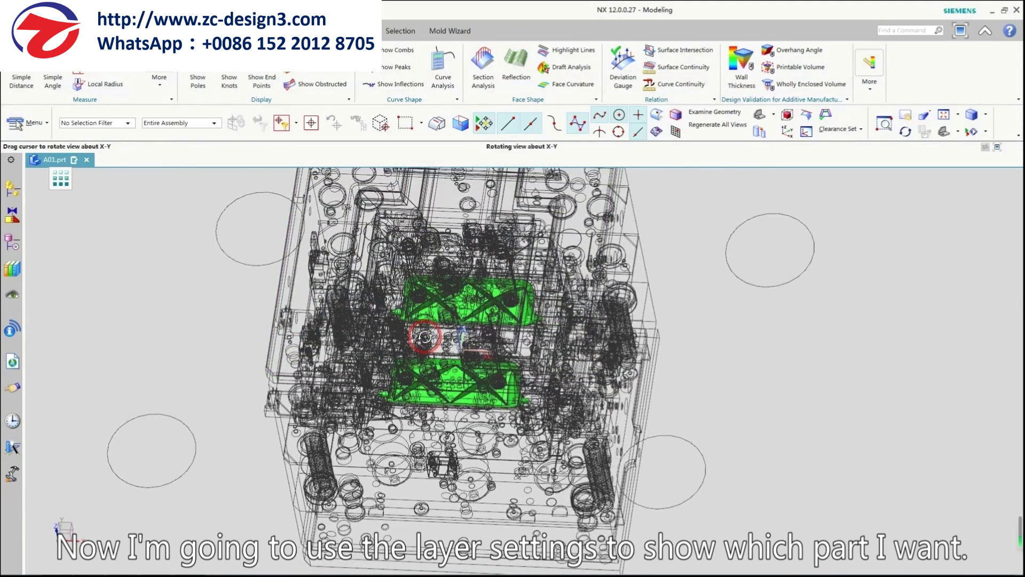
key("ctrl+l")
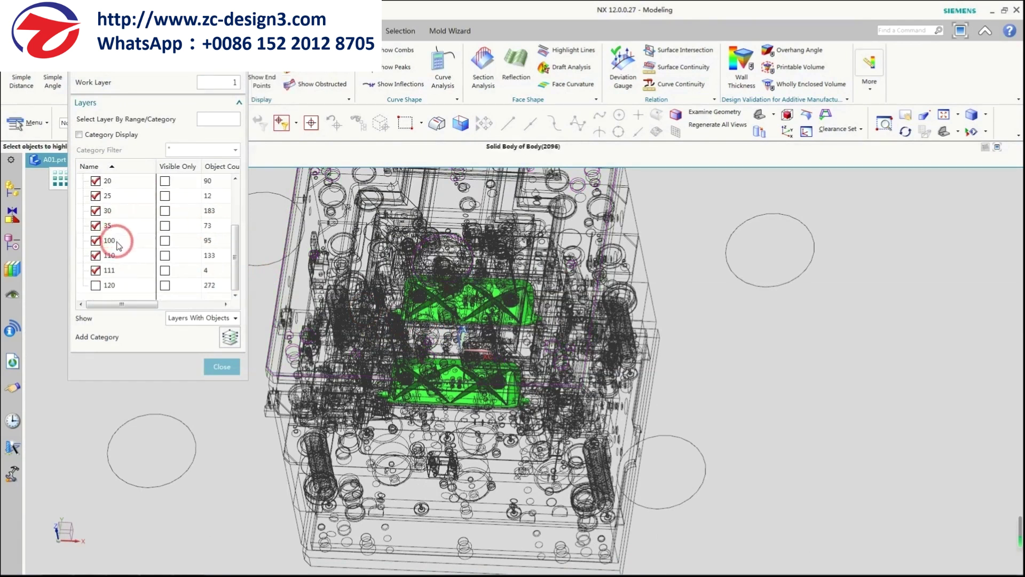
scroll(466, 344, "down", 1)
middle_click(479, 346)
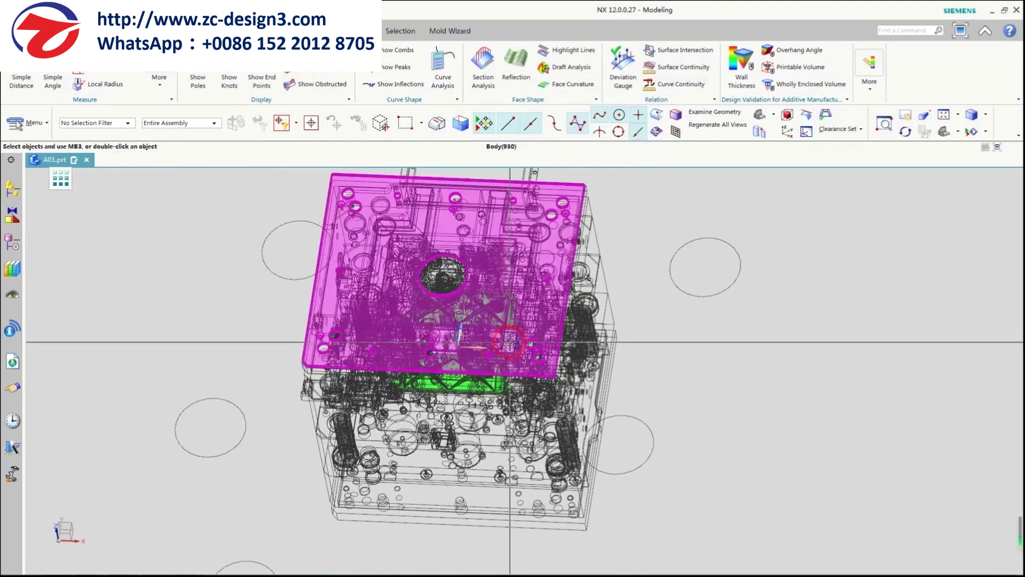
Hide the cavity-side components, including layers 8, 10, 11 and 30, to expose the core half of the mold.
key("ctrl+l")
left_click(396, 291)
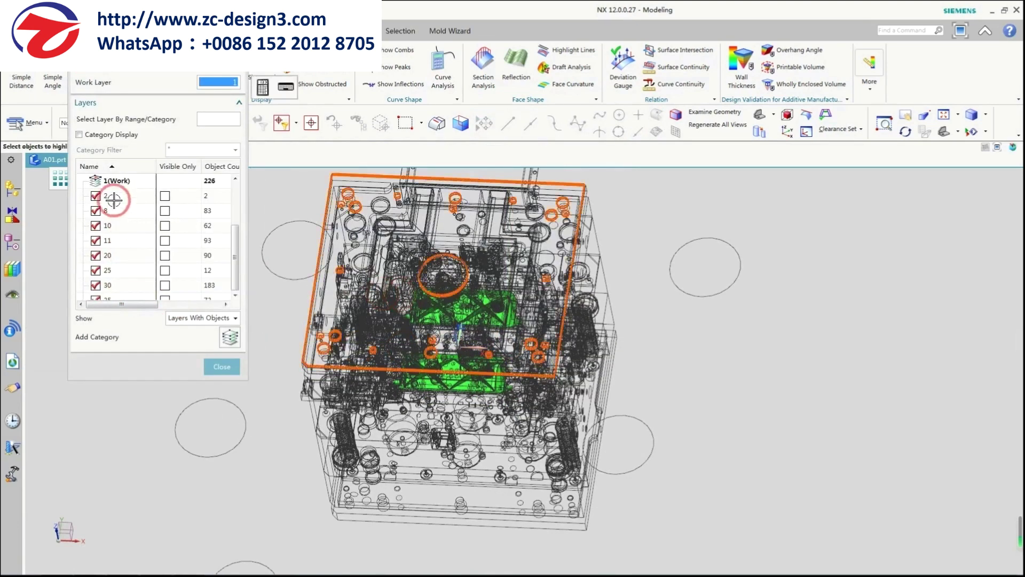
left_click(95, 180)
left_click(95, 285)
left_click(396, 295)
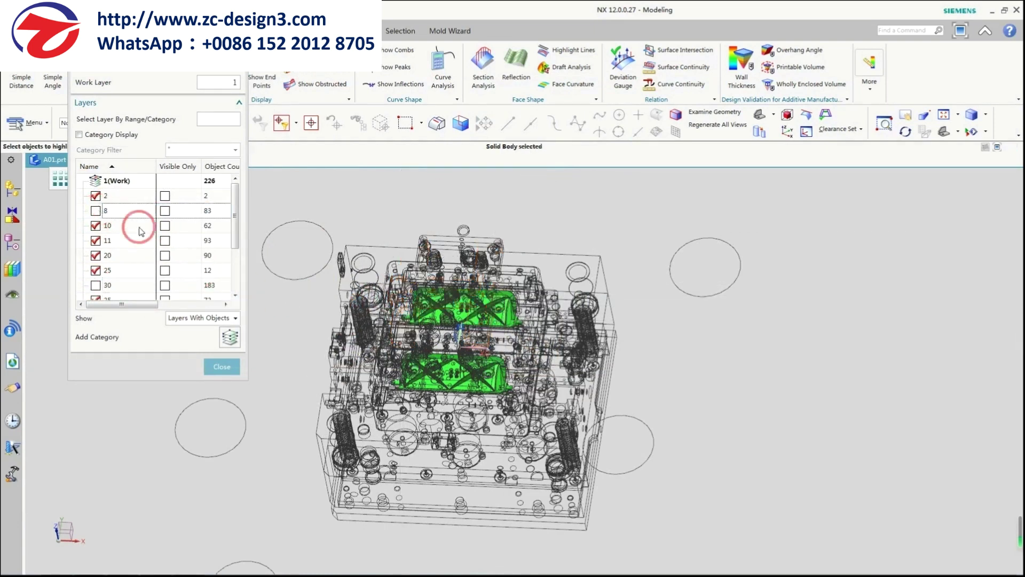
left_click(463, 263)
left_click(95, 240)
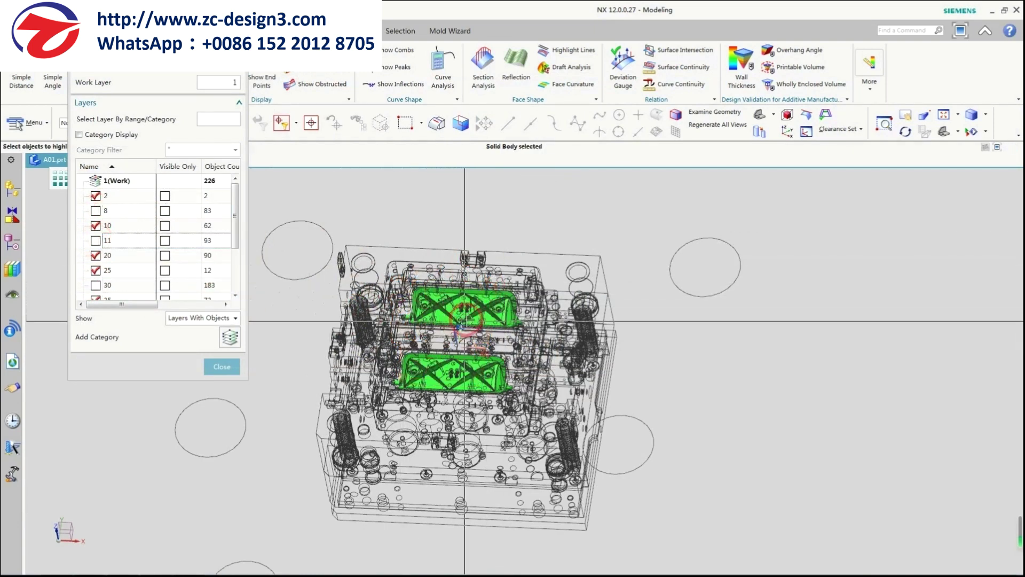
left_click(504, 294)
left_click(96, 226)
Edit the object display of all visible core-side bodies so they appear fully shaded.
middle_click_drag(474, 339, 483, 304)
middle_click(482, 305)
scroll(491, 340, "down", 2)
key("ctrl+j")
mouse_move(675, 531)
left_mouse_down()
mouse_move(275, 183)
mouse_move(87, 177)
left_mouse_up()
middle_click(251, 231)
middle_click(225, 235)
middle_click_drag(444, 337, 459, 376)
Hide layer 111 containing the four large red cylinders and view the shaded core half.
key("ctrl+l")
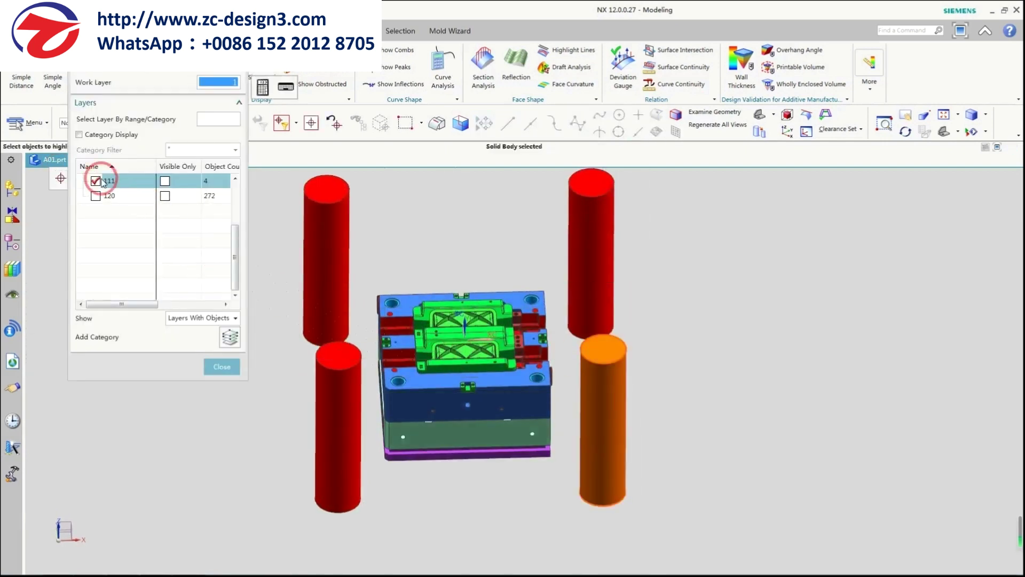
left_click(97, 180)
middle_click(487, 339)
scroll(487, 340, "up", 2)
middle_click_drag(480, 309, 479, 323)
scroll(479, 326, "up", 2)
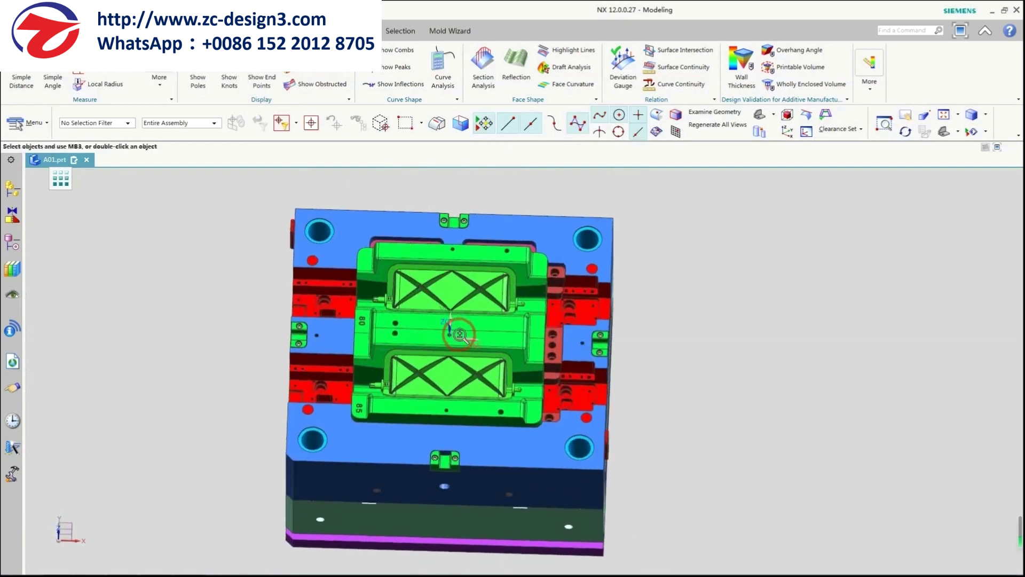
Switch to the cavity half by showing layers 30, 35, 100 and 111 and hiding layers 20, 25 and 110.
key("ctrl+l")
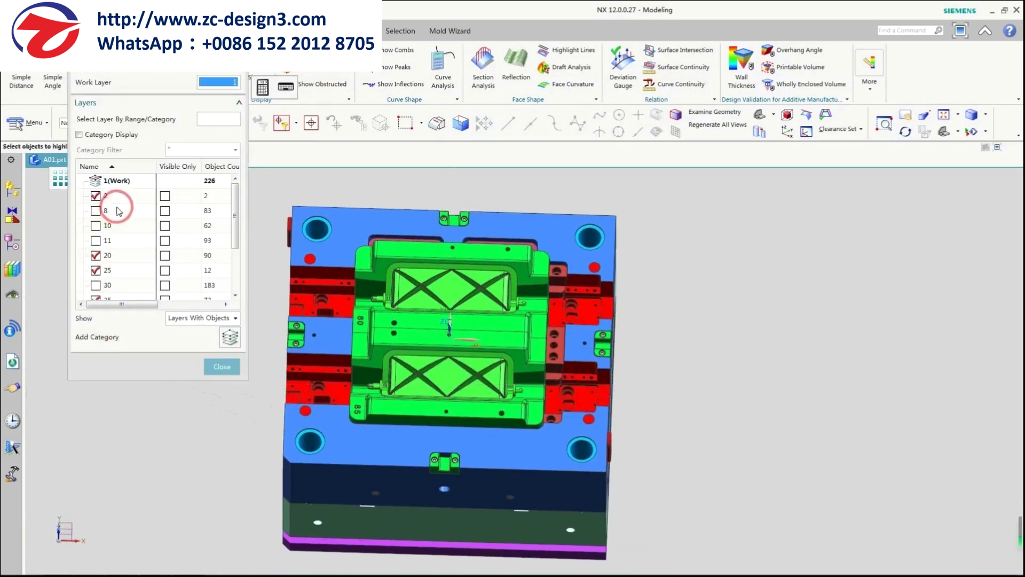
scroll(126, 241, "down", 2)
left_click(114, 277, "shift")
left_click(96, 270)
left_click(95, 255)
middle_click_drag(443, 331, 466, 214)
left_click(480, 386)
left_click(496, 303)
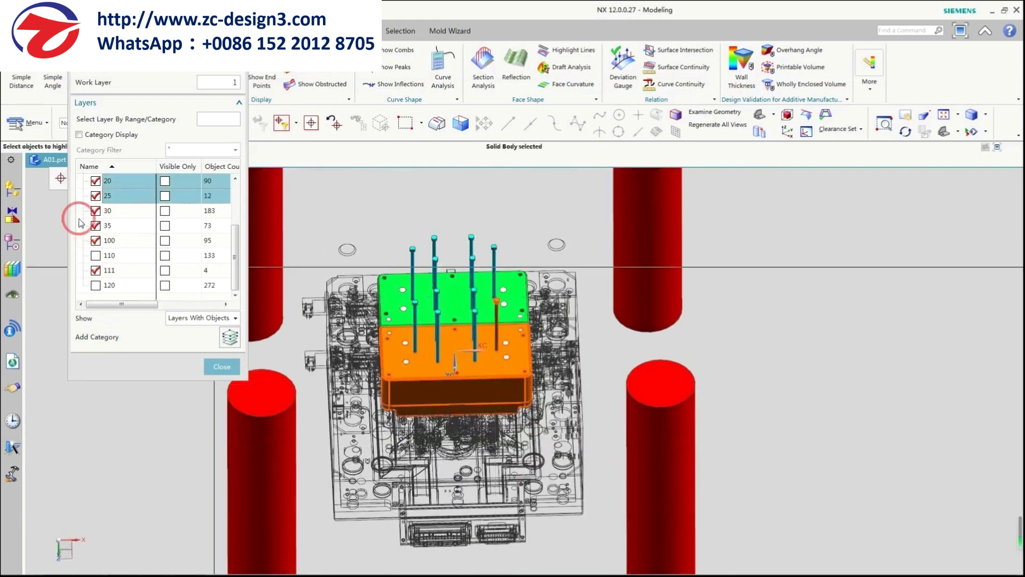
left_click(221, 366)
Select all wireframe bodies of the cavity half and set their translucency to 0 for full shading.
key("ctrl+j")
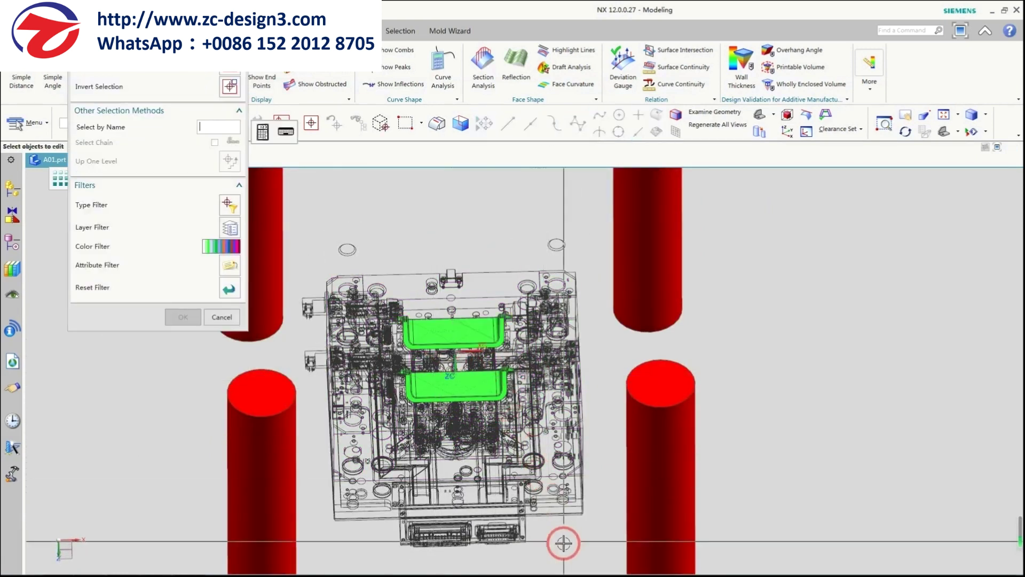
left_click(412, 283)
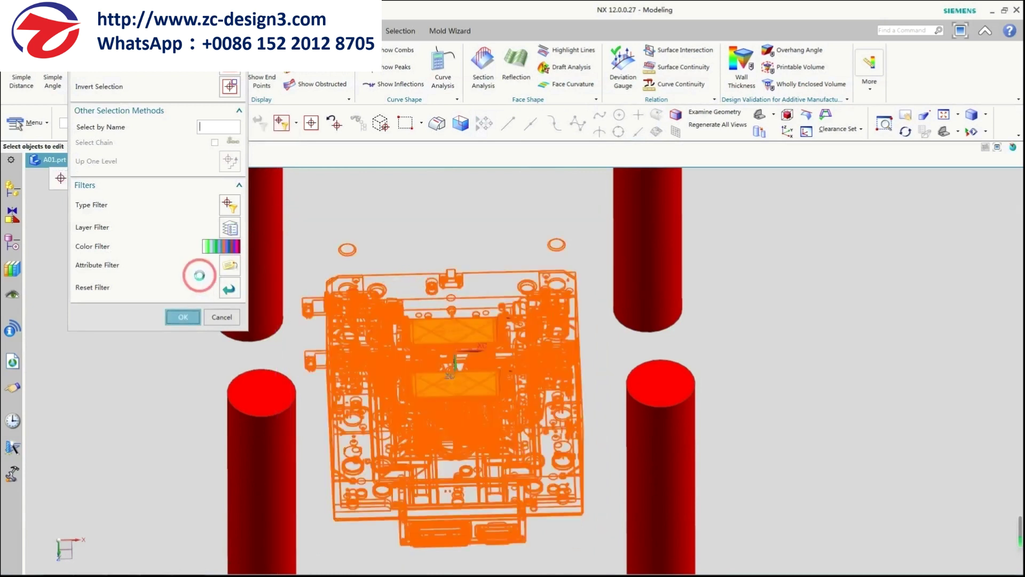
left_click(182, 317)
left_click_drag(219, 176, 85, 176)
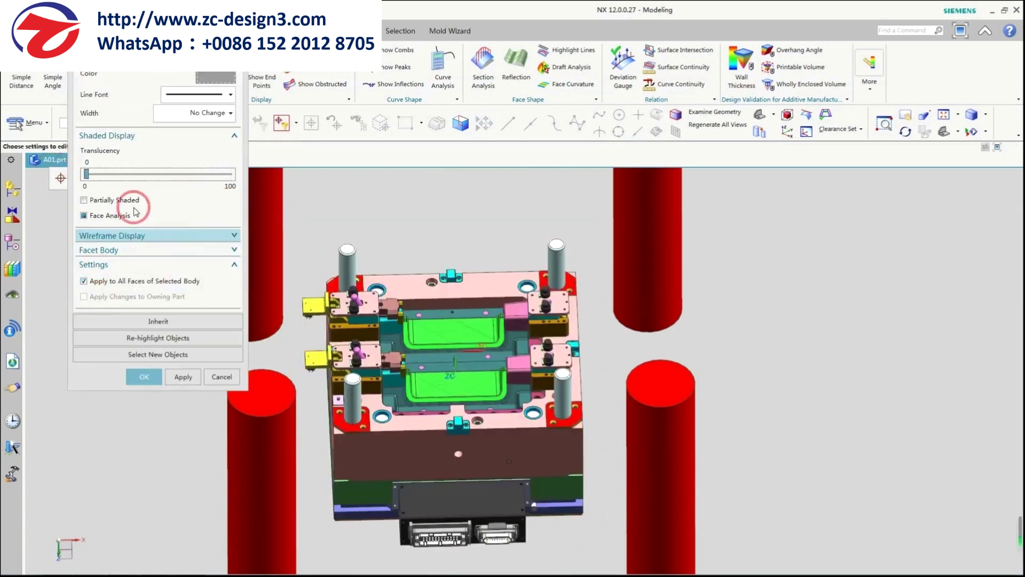
middle_click(502, 368)
middle_click_drag(502, 368, 536, 385)
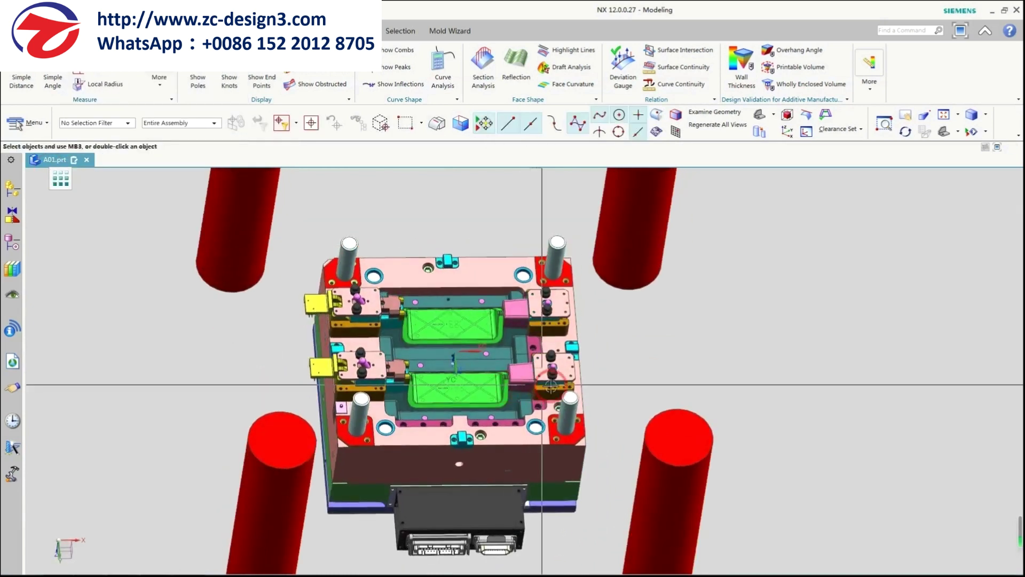
Hide layer 30 with the slider assemblies and view the plate and inserts of the cavity half.
key("ctrl+l")
left_click(95, 285)
scroll(411, 329, "up", 3)
middle_click(412, 330)
middle_click_drag(412, 329, 451, 359)
scroll(442, 329, "down", 1)
scroll(451, 341, "up", 3)
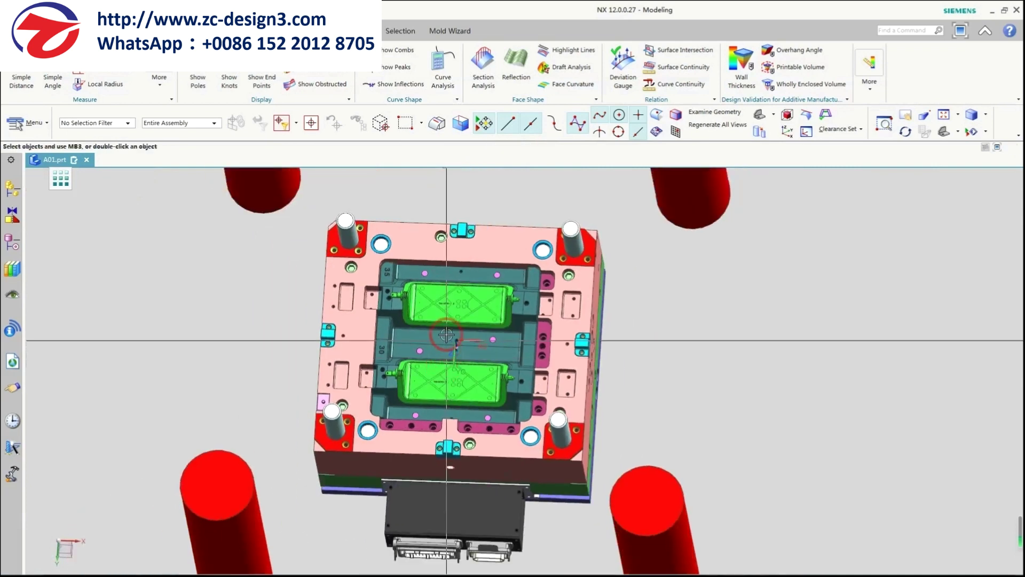
middle_click_drag(309, 287, 499, 428)
Hide every selectable layer except layer 2 so only the two green molded parts are displayed.
key("ctrl+l")
scroll(116, 227, "down", 2)
left_click(113, 284, "shift")
left_click(96, 269)
scroll(105, 235, "up", 1)
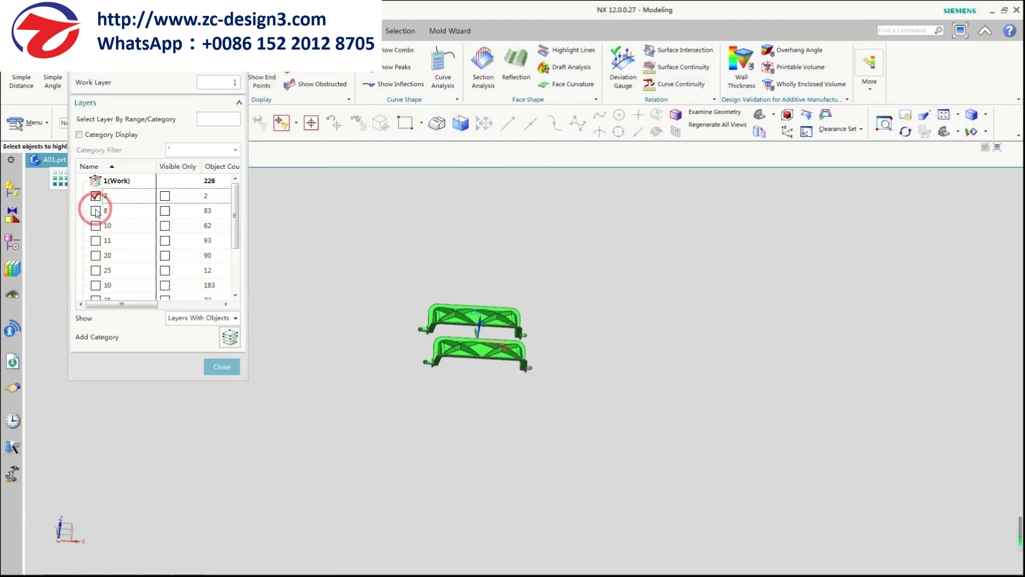
Show layer 8 and inspect the hot runner system and its gate positions on the molded parts.
middle_click_drag(460, 283, 450, 337)
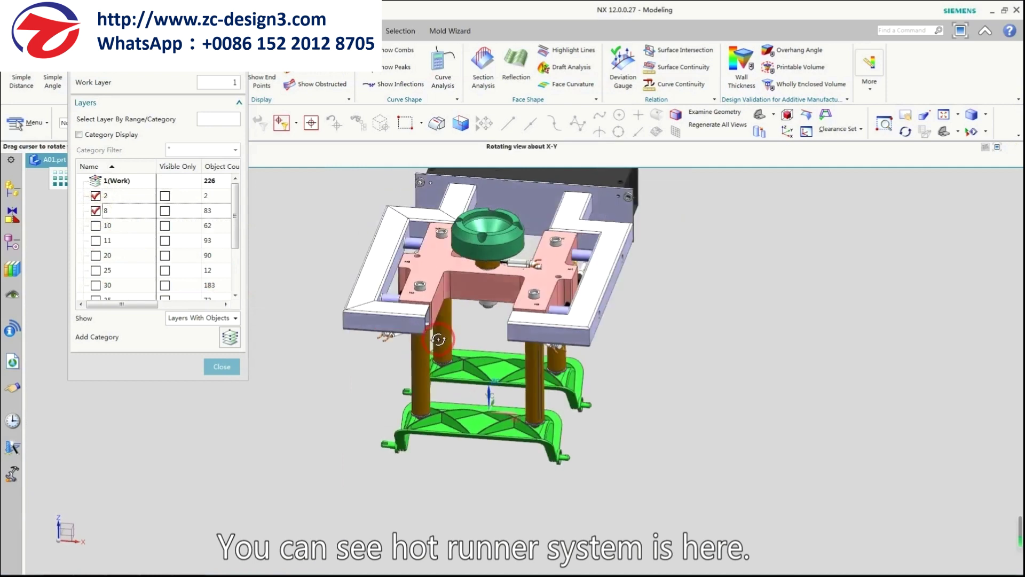
mouse_move(594, 380)
middle_mouse_down()
mouse_move(599, 368)
mouse_move(566, 363)
mouse_move(584, 375)
mouse_move(579, 387)
middle_mouse_up()
scroll(428, 428, "up", 3)
middle_click_drag(428, 428, 436, 442)
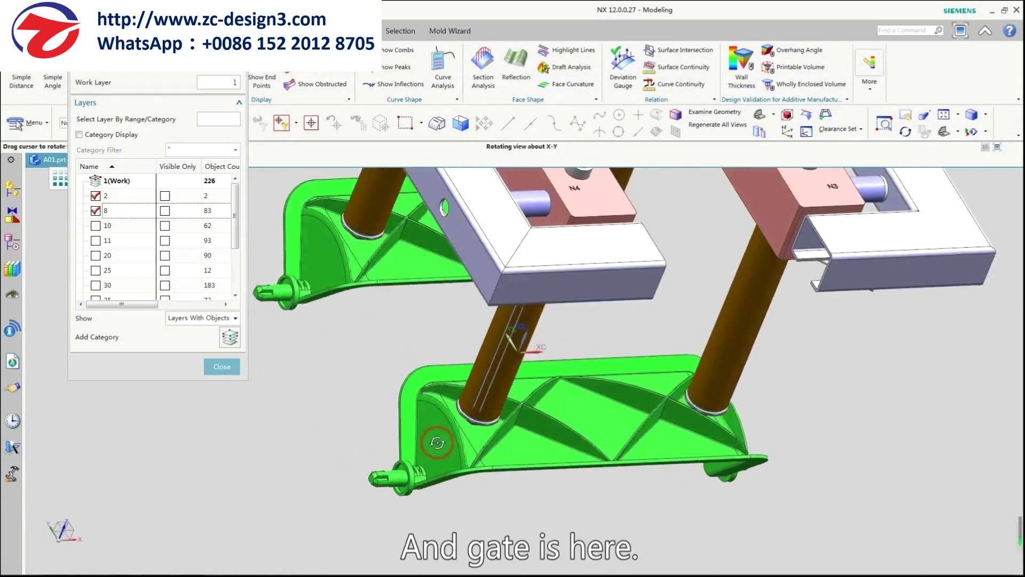
scroll(470, 443, "up", 3)
middle_click_drag(448, 402, 407, 332)
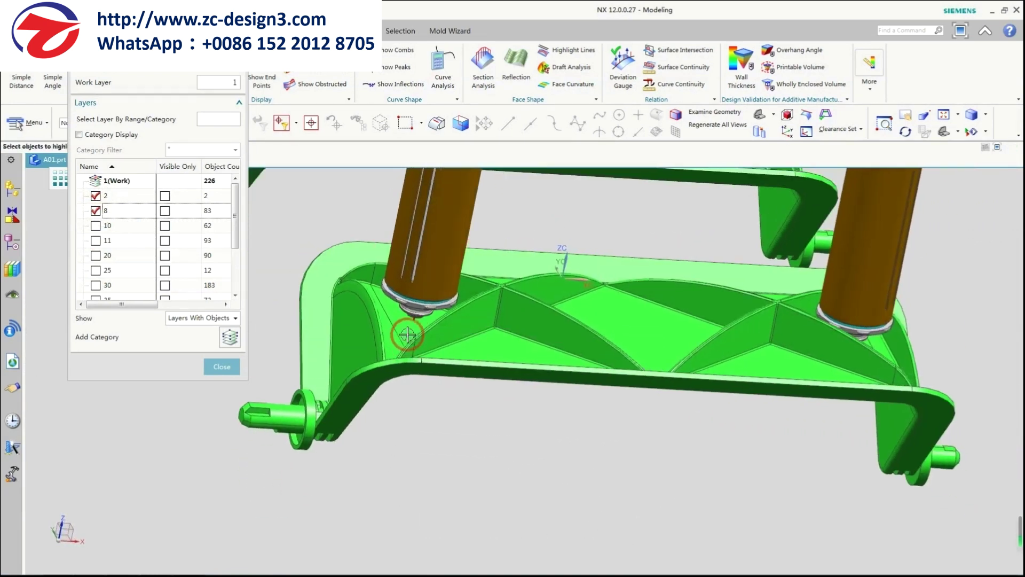
middle_click_drag(855, 332, 562, 423)
Show layer 10 with the cavity inserts, hide layer 8, and view the inserts from above.
left_click(96, 225)
scroll(144, 235, "down", 3)
middle_click_drag(144, 236, 417, 387)
scroll(419, 279, "up", 1)
mouse_move(419, 279)
middle_mouse_down("shift")
mouse_move(414, 309)
mouse_move(424, 314)
mouse_move(398, 296)
mouse_move(408, 296)
middle_mouse_up("shift")
scroll(410, 296, "up", 1)
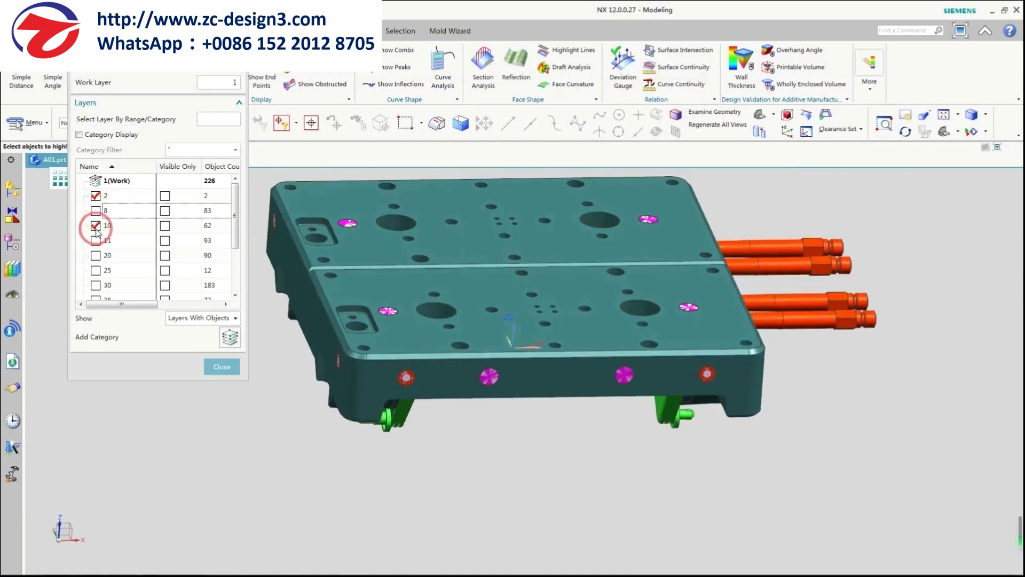
Replace layer 10 with layer 11 and view the cavity-side ejection system around the molded parts.
left_click(96, 225)
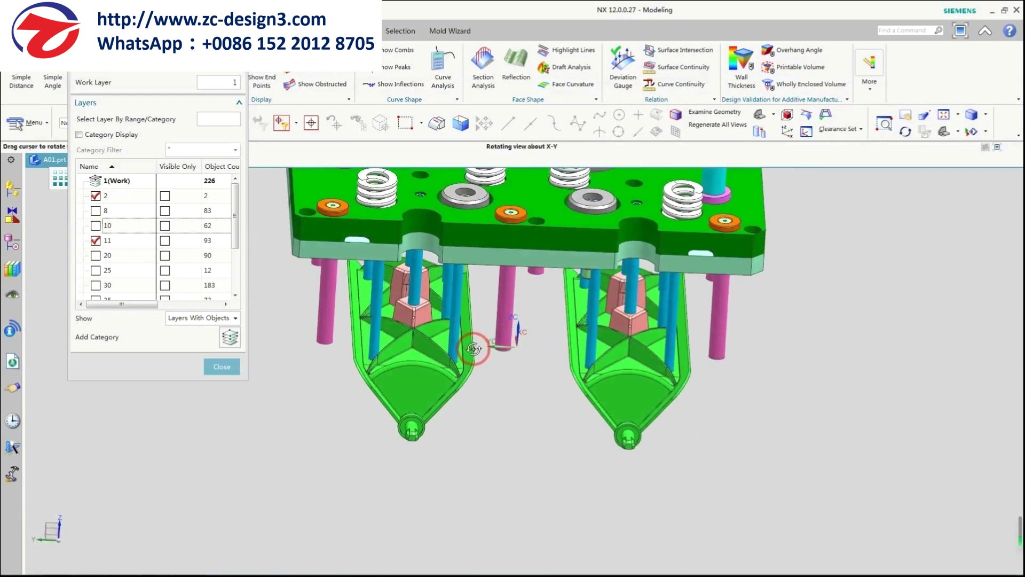
middle_click_drag(473, 348, 461, 347)
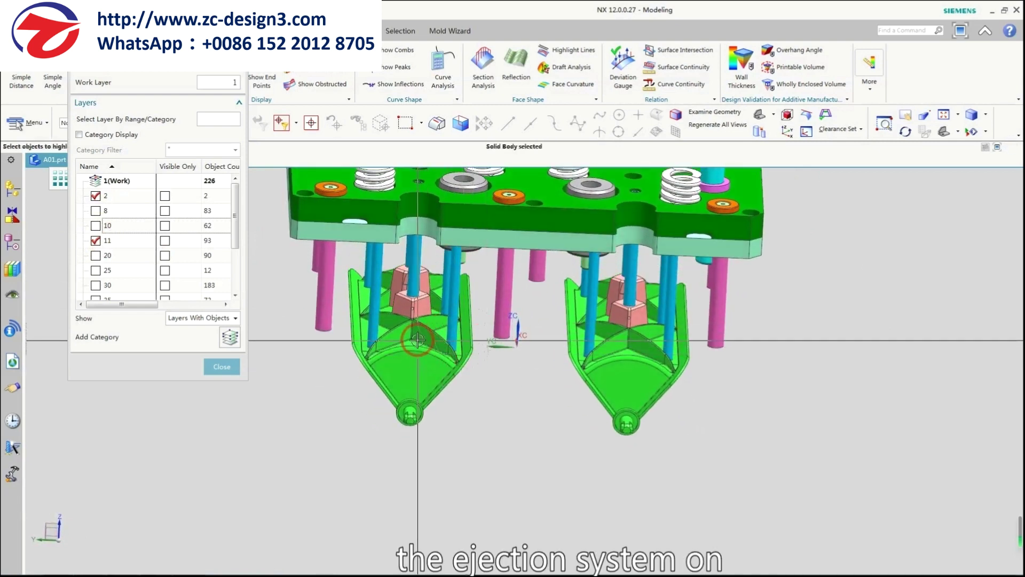
scroll(418, 339, "up", 3)
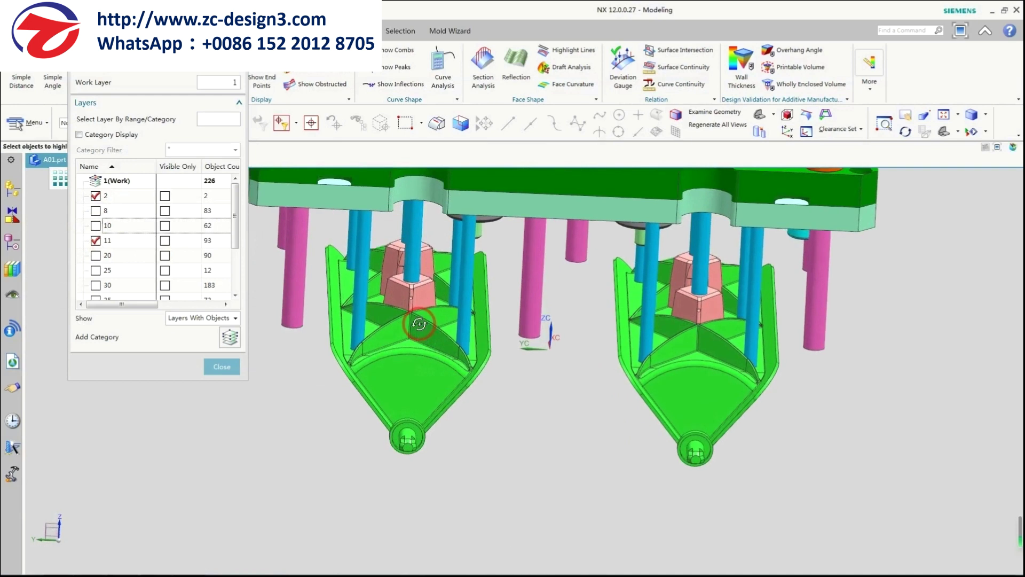
middle_click_drag(419, 324, 418, 324)
scroll(430, 357, "up", 2)
middle_click_drag(416, 392, 488, 371, "shift")
scroll(421, 378, "up", 1)
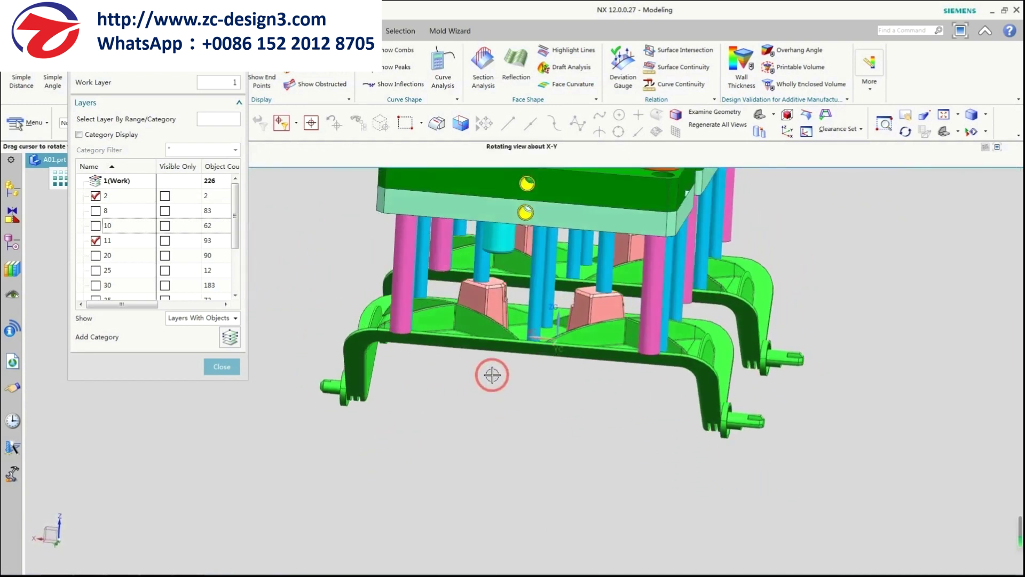
Examine the pink ejector blocks and pins beside the high crossing ribs of the parts.
scroll(521, 369, "up", 1)
scroll(668, 347, "up", 3)
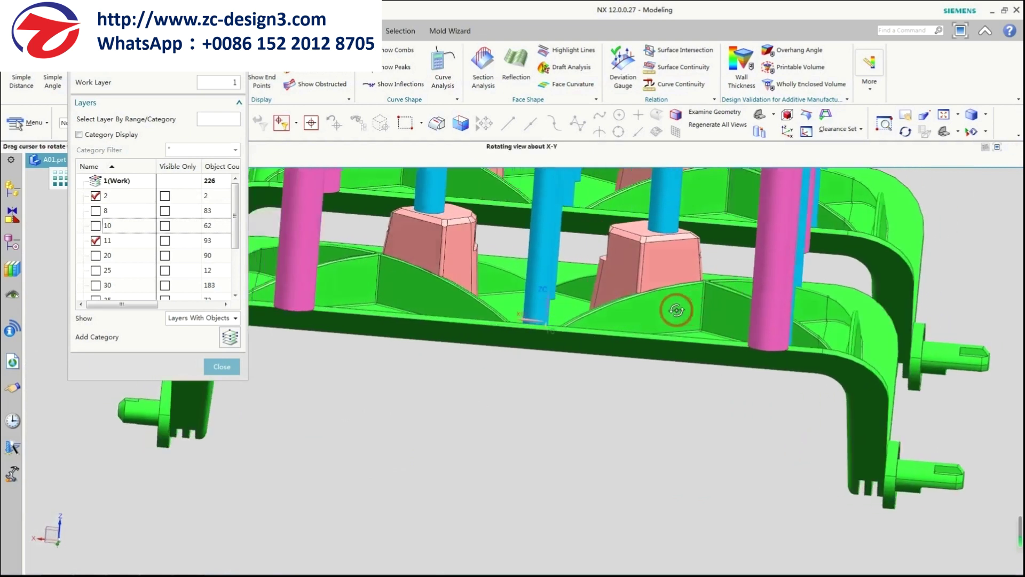
scroll(422, 363, "up", 4)
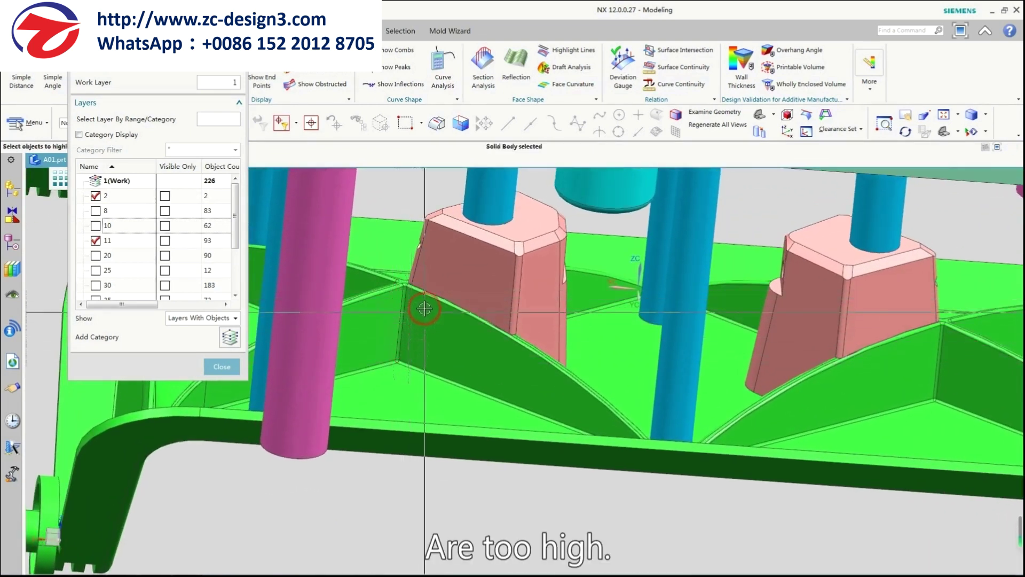
scroll(449, 311, "down", 1)
scroll(449, 319, "down", 2)
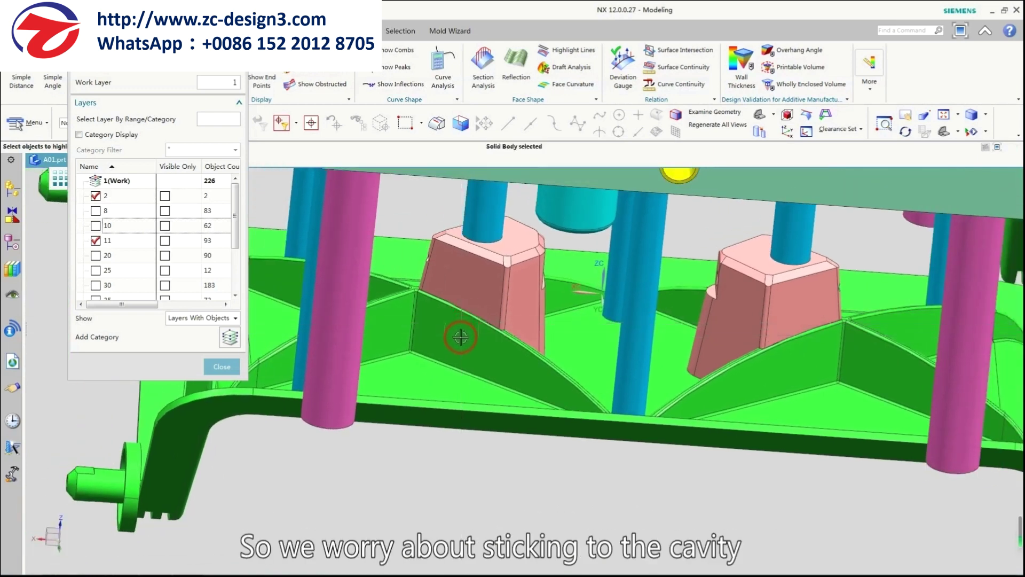
scroll(455, 343, "down", 3)
middle_click_drag(451, 352, 432, 300)
Hide layer 11, show layer 20, and view the green core inserts with the molded parts.
left_click(155, 247)
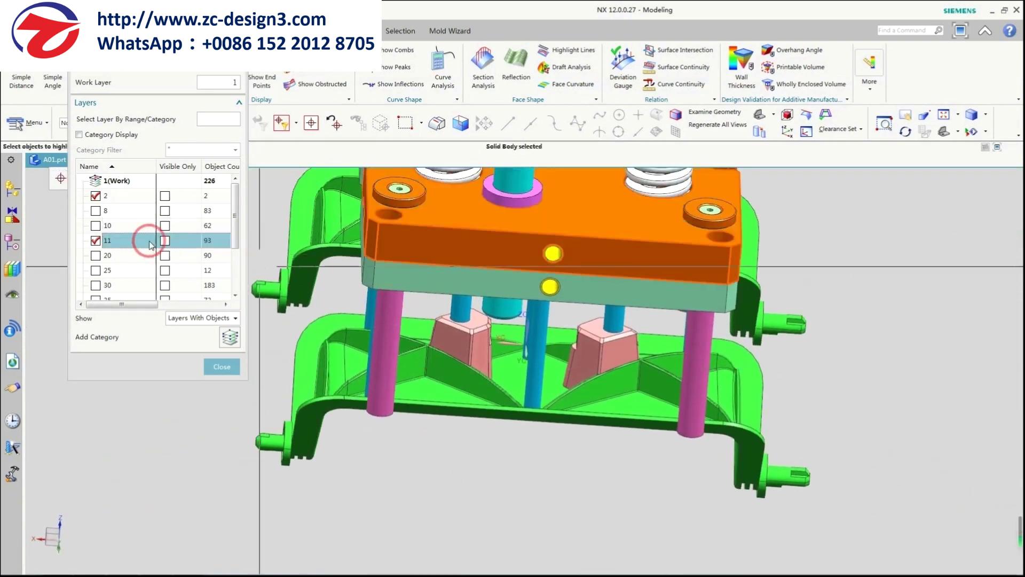
left_click(96, 241)
left_click(95, 255)
scroll(370, 328, "down", 3)
middle_click_drag(371, 368, 385, 443)
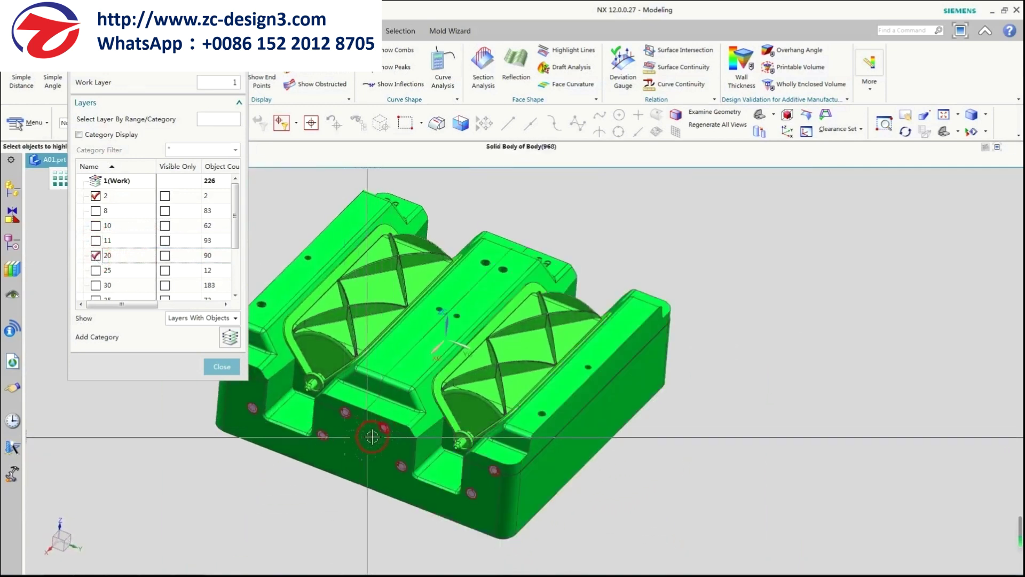
Replace layer 20 with layer 25 and view the ejector pins beneath the molded parts.
left_click(95, 256)
left_click(96, 270)
middle_click_drag(384, 320, 474, 341)
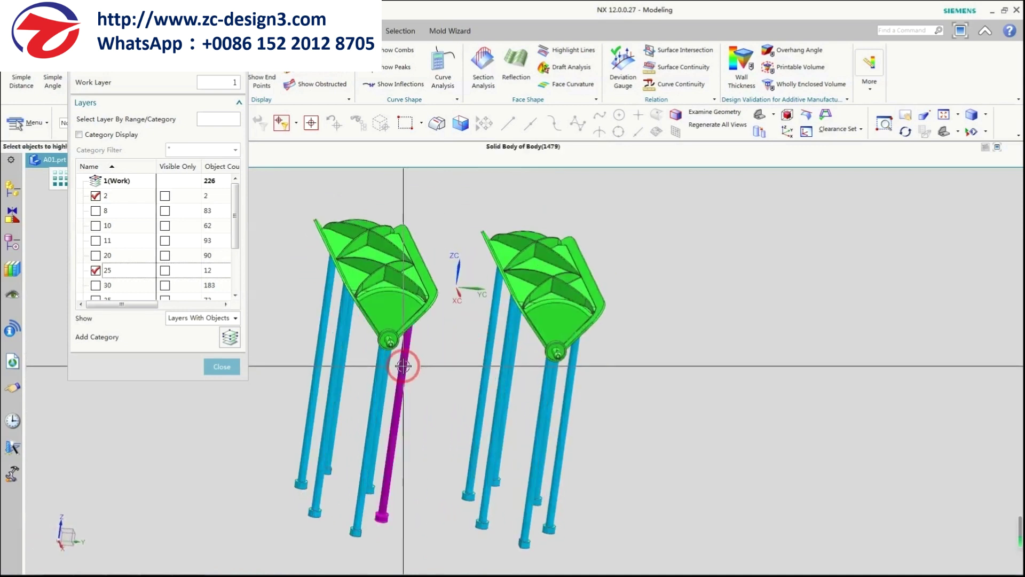
Hide layer 25, show layer 30, and inspect the slider assemblies at both ends of the parts.
left_click(96, 271)
scroll(436, 332, "down", 2)
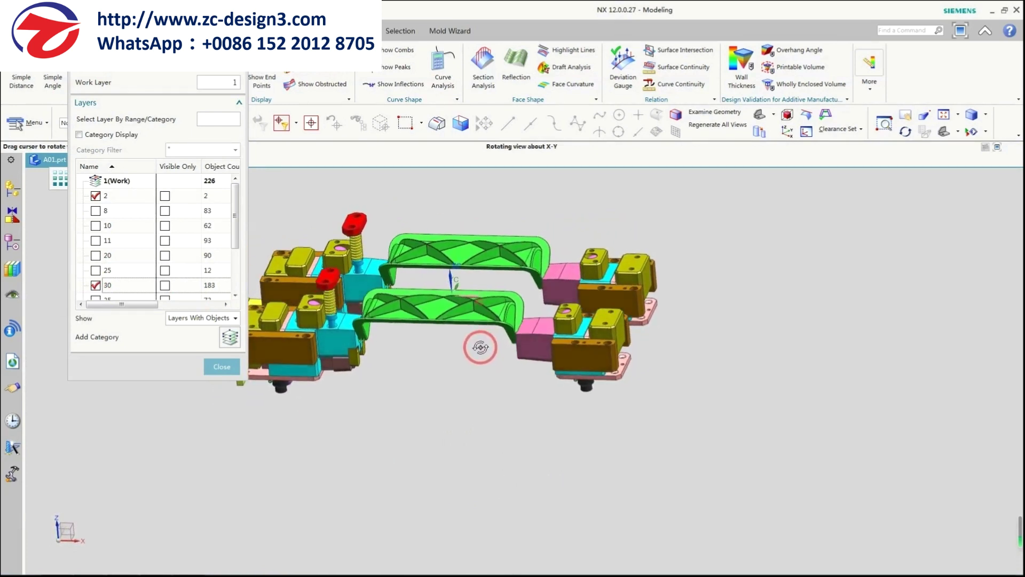
middle_click_drag(499, 356, 588, 359)
mouse_move(457, 361)
middle_mouse_down("ctrl")
mouse_move(475, 366)
mouse_move(449, 369)
middle_mouse_up("ctrl")
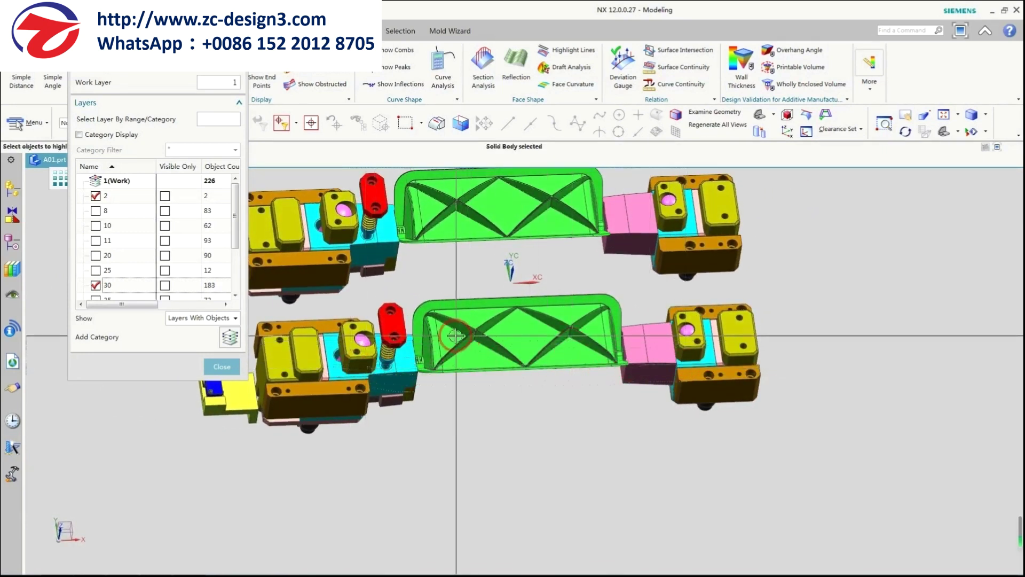
Inspect the pink slider insert at the part's end, hide layer 30, and close the layer settings.
scroll(482, 303, "up", 1)
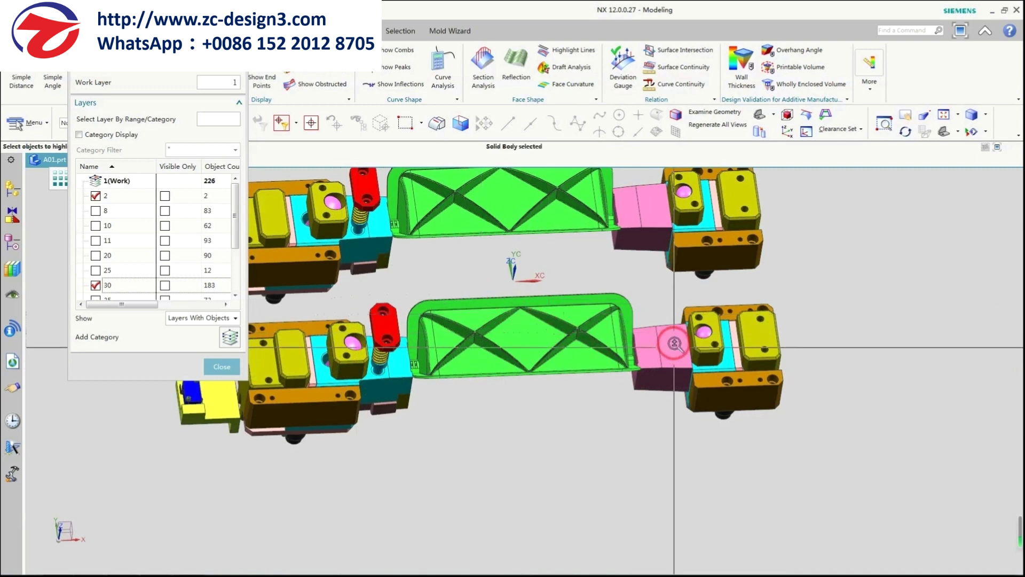
scroll(674, 346, "up", 2)
scroll(122, 288, "down", 1)
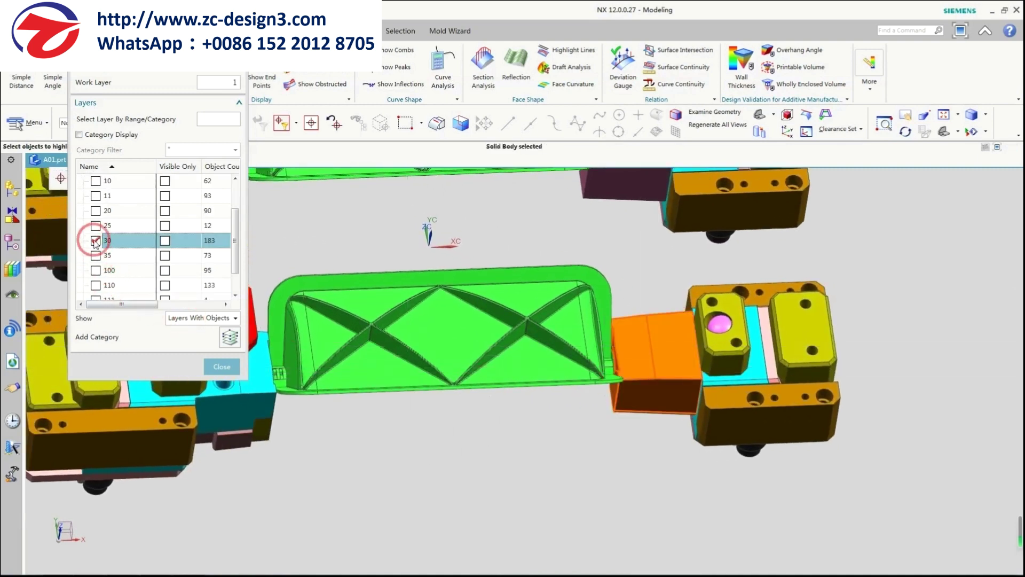
left_click(95, 241)
middle_click_drag(437, 393, 469, 408, "shift")
scroll(660, 308, "up", 3)
middle_click_drag(660, 307, 658, 347, "shift")
left_click(221, 367)
Run a draft analysis on a molded part with ZC as the draw direction.
middle_click_drag(586, 338, 603, 302)
left_click(807, 119)
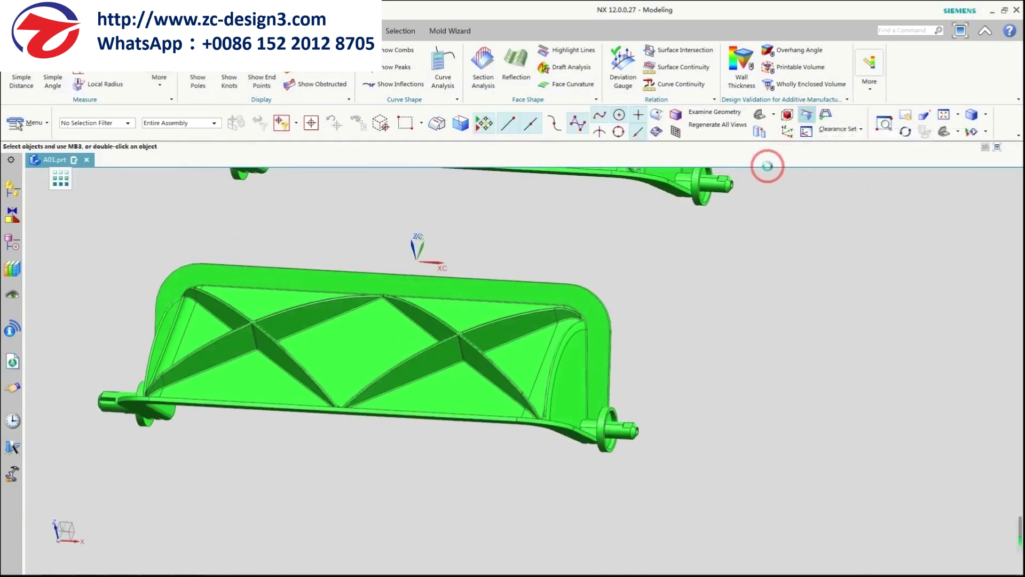
middle_click_drag(554, 334, 601, 315)
left_click(278, 124)
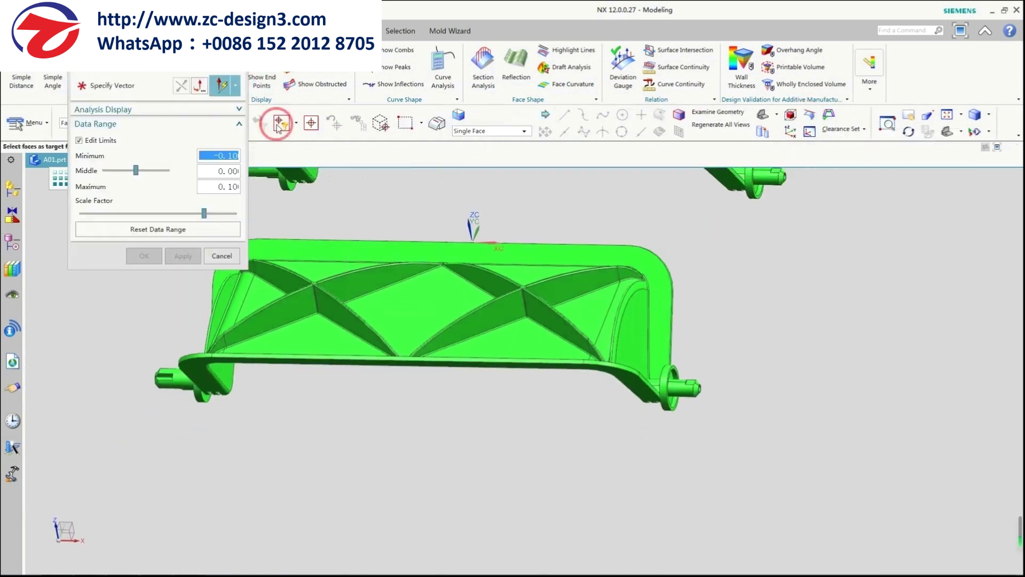
left_click(235, 86)
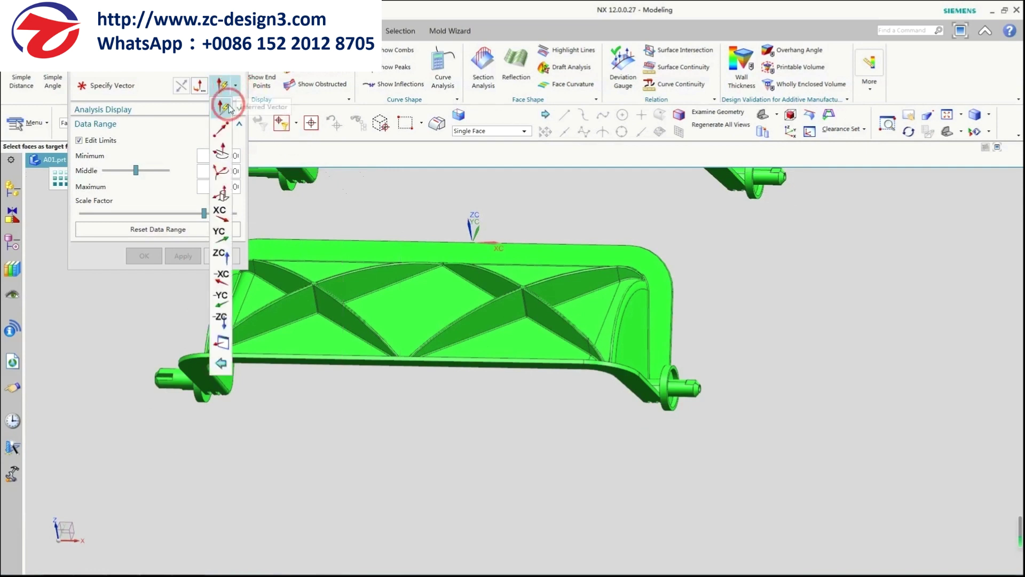
left_click(223, 255)
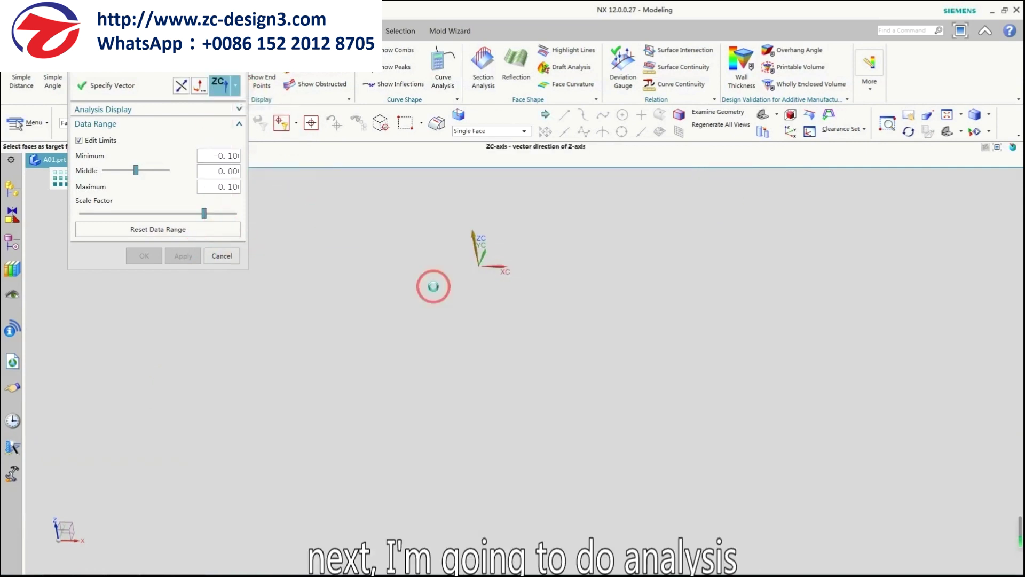
middle_click(479, 339)
Hide the molded part that has no draft colors, leaving only the analyzed one in view.
middle_click_drag(662, 241, 620, 299, "shift")
key("ctrl+b")
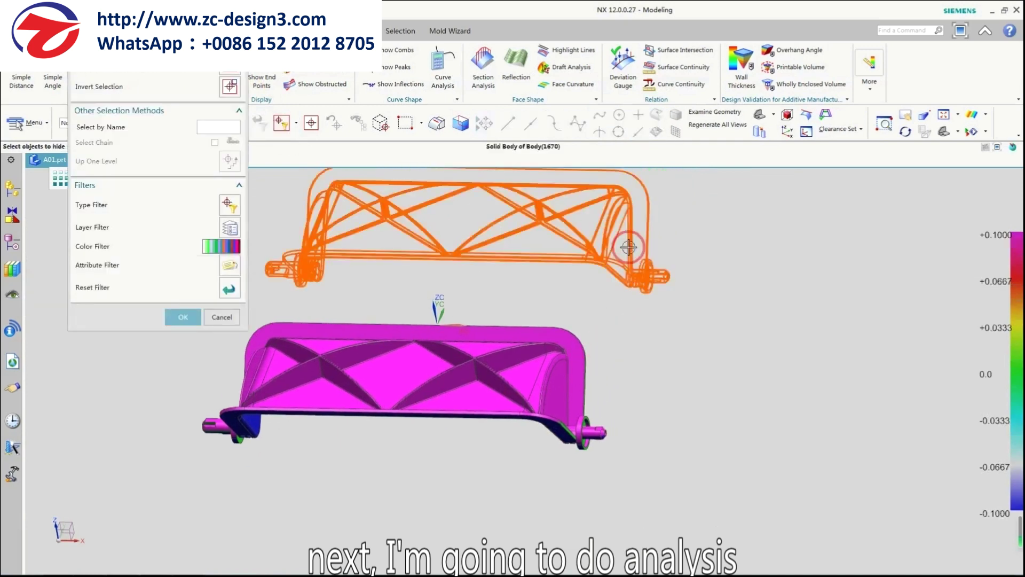
left_click(627, 240)
middle_click(626, 240)
Examine the draft colors across the molded part, from both ends down to the collar and pin.
middle_click_drag(590, 457, 595, 308, "ctrl")
right_click(564, 536)
left_click(586, 465)
left_click(595, 412)
mouse_move(607, 417)
middle_mouse_down()
mouse_move(590, 392)
mouse_move(607, 430)
middle_mouse_up()
scroll(539, 440, "down", 5)
middle_click_drag(543, 462, 632, 493)
scroll(304, 392, "up", 2)
middle_click_drag(302, 387, 272, 341)
scroll(868, 454, "up", 2)
middle_click_drag(867, 454, 662, 416, "shift")
scroll(709, 454, "up", 2)
scroll(662, 417, "up", 2)
middle_click_drag(662, 417, 583, 335)
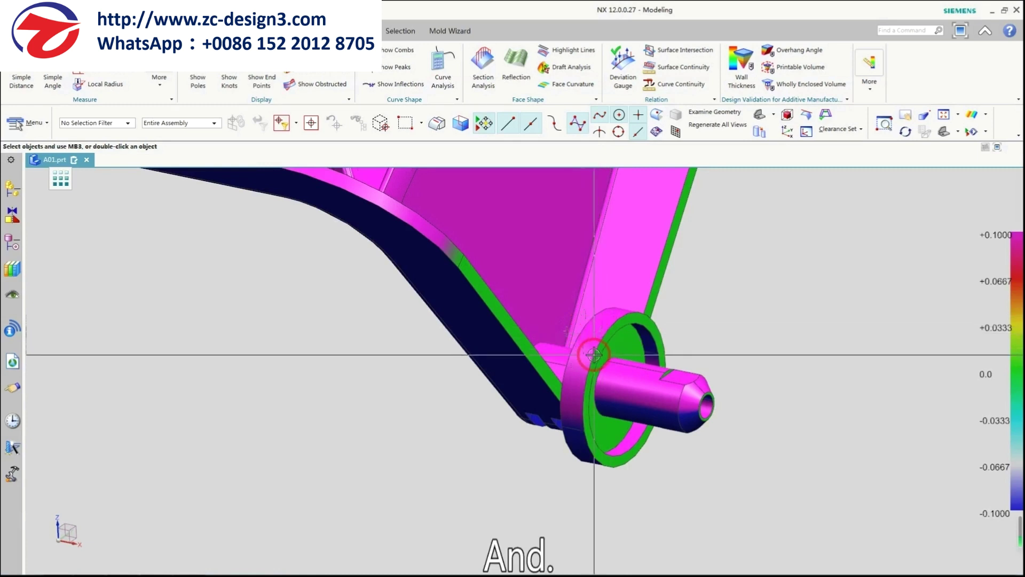
Examine the blue undercut faces around the pin, its collar and the adjoining slots.
middle_click_drag(573, 372, 641, 449)
scroll(543, 386, "up", 2)
middle_click_drag(677, 374, 676, 375)
middle_click_drag(604, 385, 592, 395, "shift")
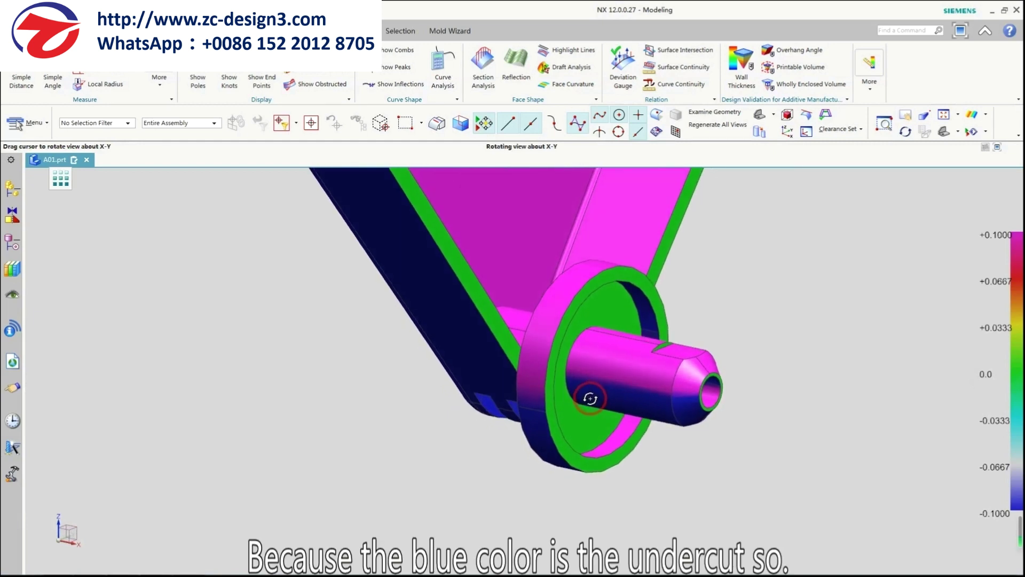
mouse_move(590, 398)
middle_mouse_down()
mouse_move(588, 376)
mouse_move(579, 394)
middle_mouse_up()
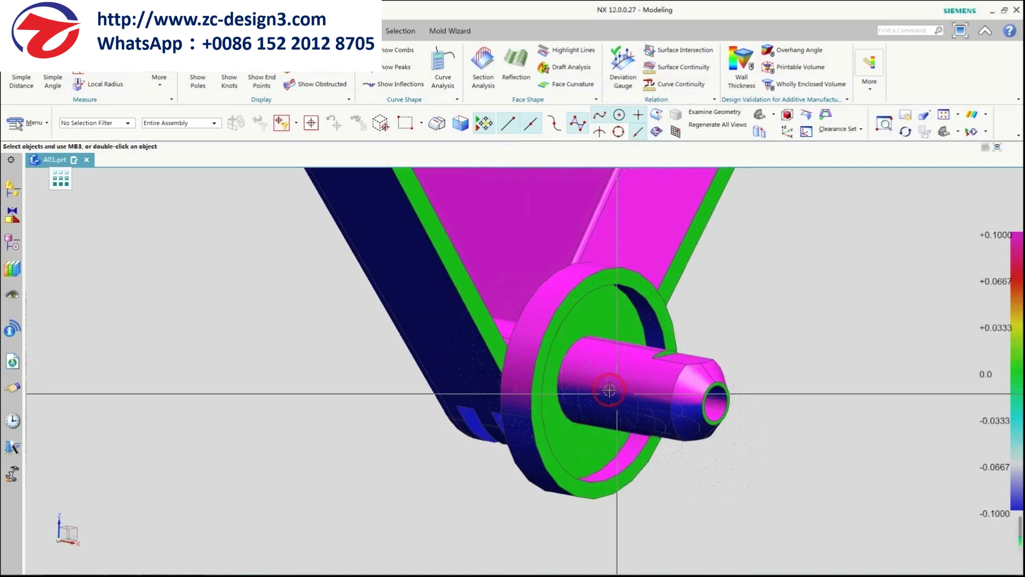
middle_click_drag(600, 418, 600, 419)
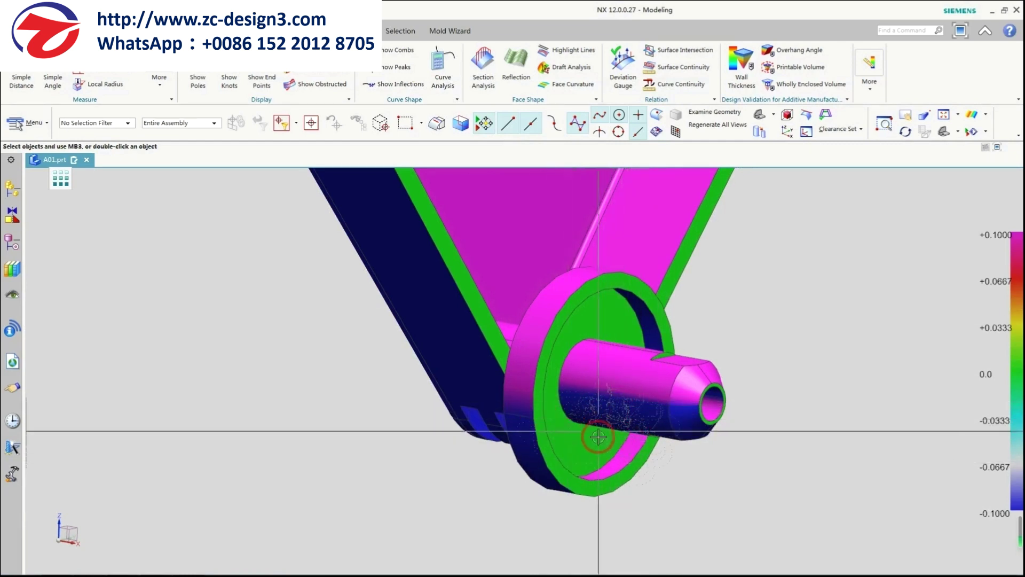
scroll(583, 447, "down", 2)
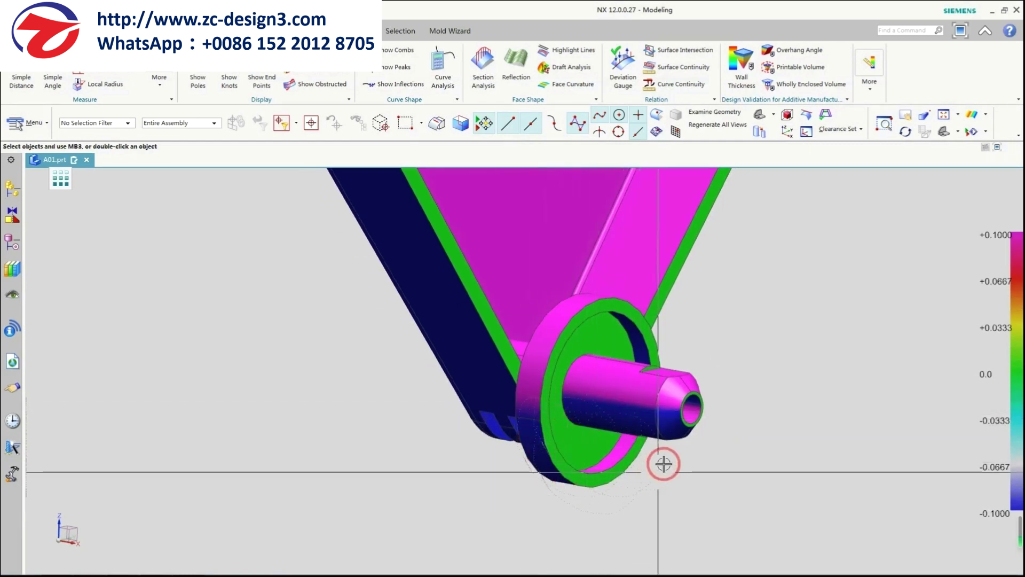
middle_click_drag(572, 440, 577, 476)
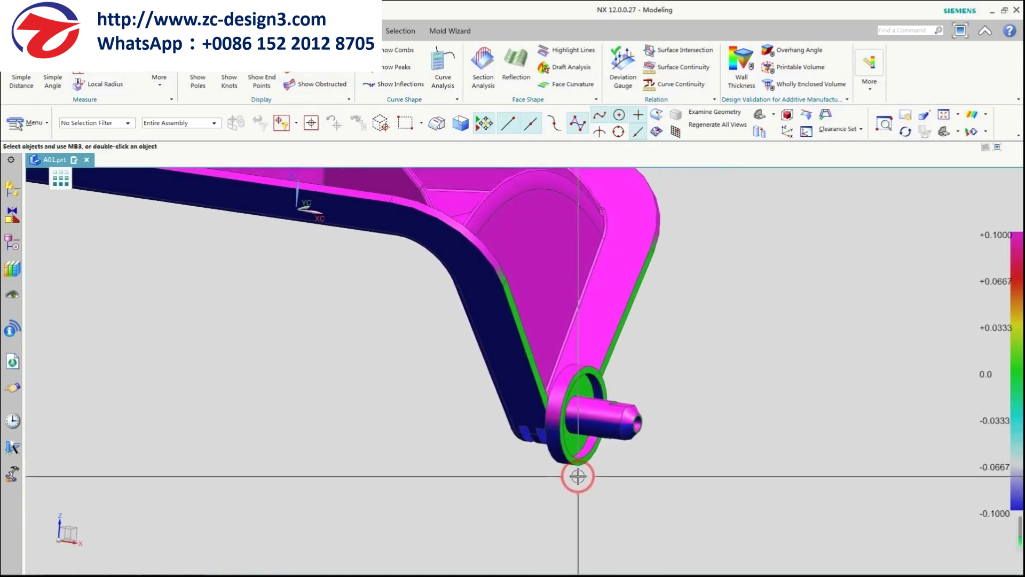
Switch from the draft color display back to plain shading at the pin end of the part.
middle_click_drag(629, 391, 522, 373, "shift")
scroll(521, 373, "up", 2)
right_click_drag(668, 437, 502, 377)
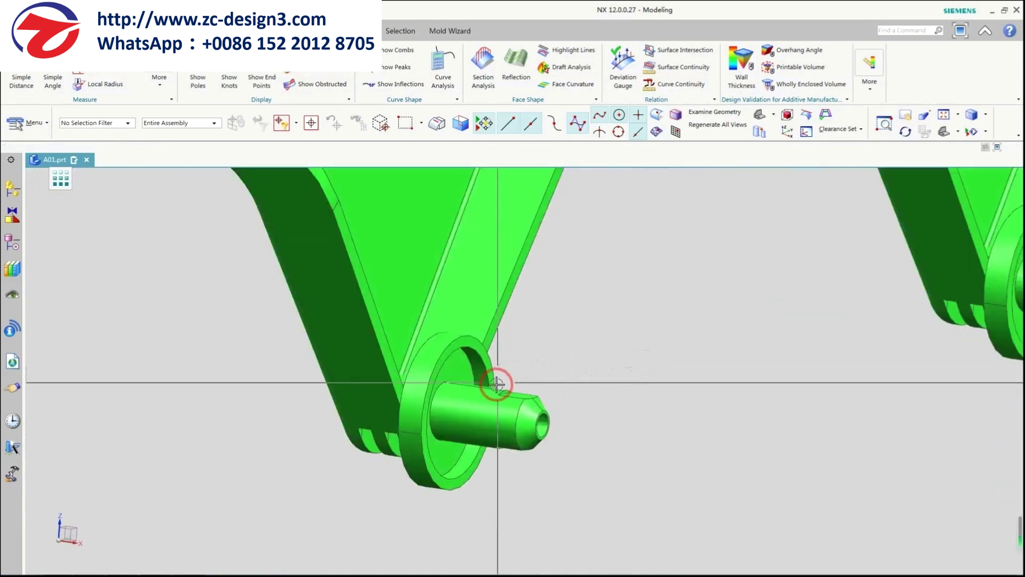
scroll(498, 383, "down", 4)
Show layer 30 again and isolate one molded part with the pink slider insert around its pin.
key("ctrl+l")
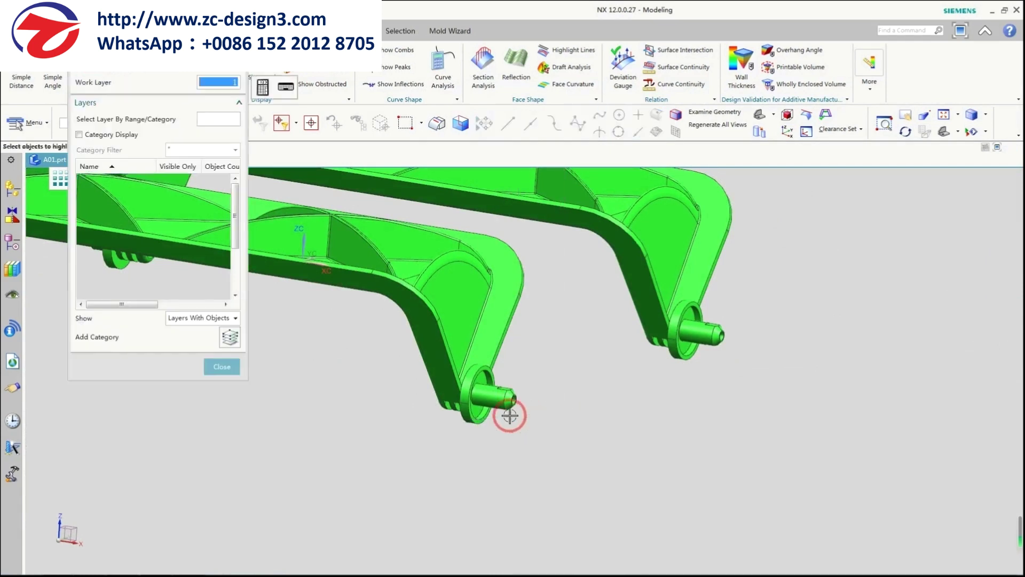
left_click(96, 285)
middle_click(490, 417)
mouse_move(490, 416)
middle_mouse_down()
mouse_move(497, 400)
mouse_move(493, 413)
middle_mouse_up()
right_click_drag(458, 331, 531, 407)
key("ctrl+shift+b")
Make the pink slider insert translucent to expose the pin inside it.
middle_click_drag(498, 396, 518, 400)
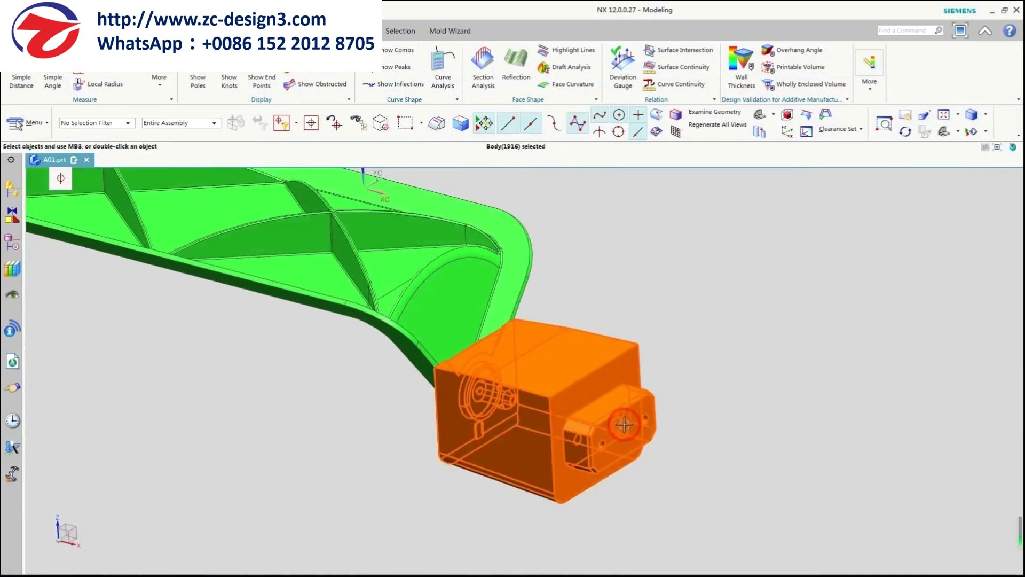
key("ctrl+j")
middle_click(427, 309)
middle_click_drag(522, 415, 545, 410)
Try moving the slider insert outward along the pin's axis to demonstrate its opening direction.
key("ctrl+t")
left_click(544, 408)
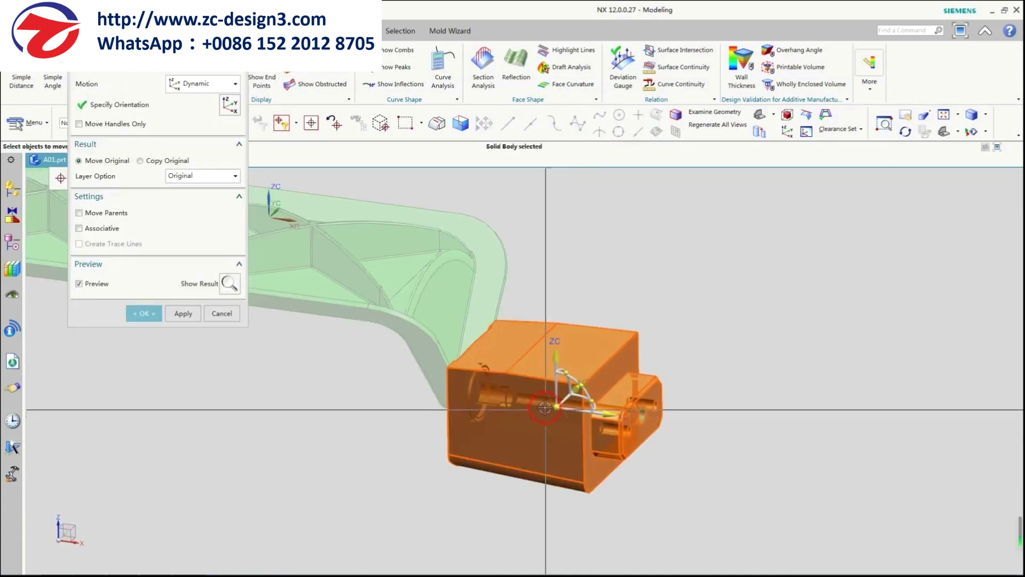
left_click_drag(594, 415, 659, 424)
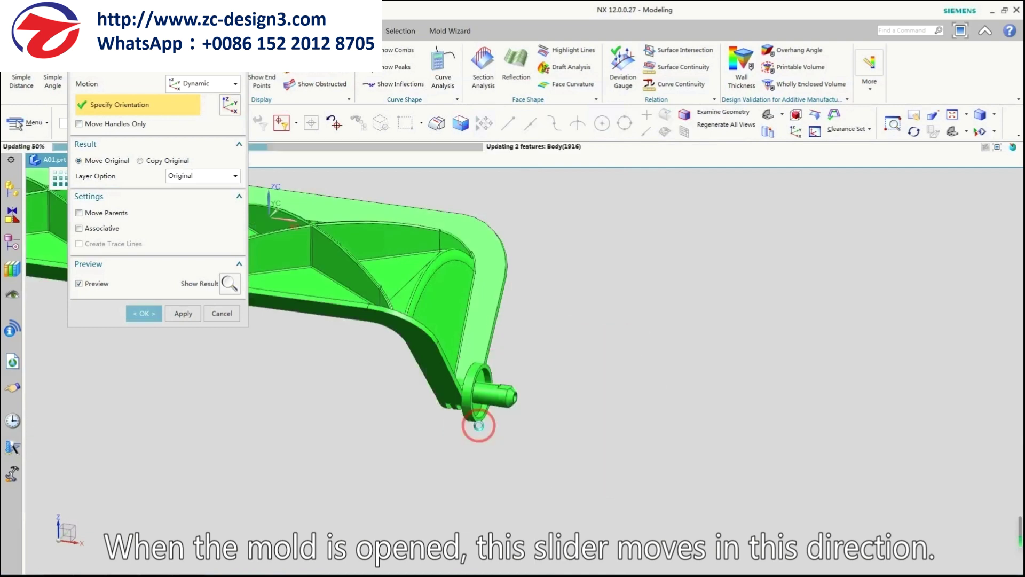
middle_click(497, 423)
Turn the molded part around and examine the slots, collar and pin at its opposite end.
middle_click_drag(514, 422, 638, 346)
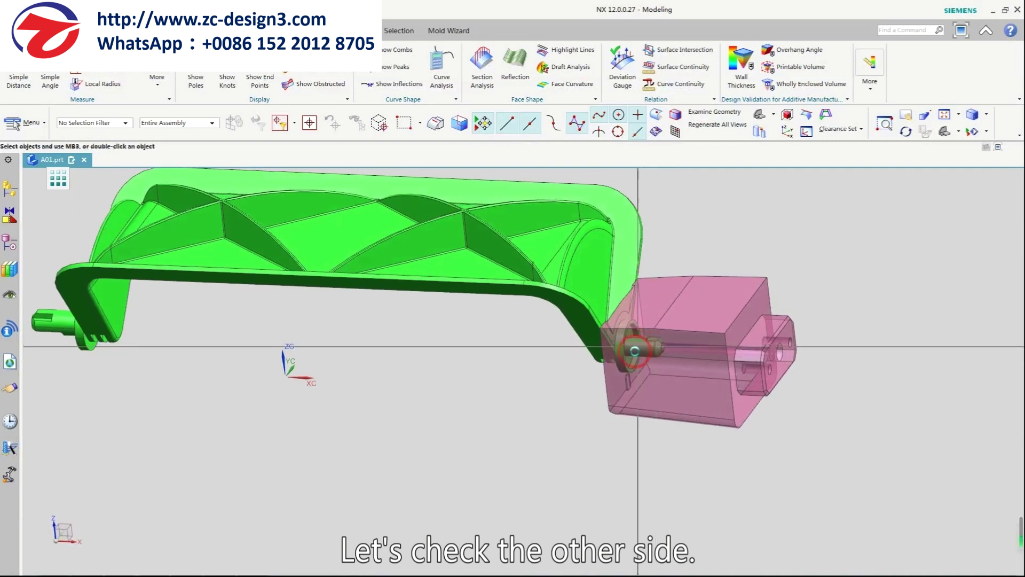
scroll(637, 346, "down", 1)
middle_click_drag(283, 372, 737, 376)
scroll(737, 377, "up", 1)
right_click(726, 418)
left_click(751, 336)
left_click(678, 337)
middle_click_drag(679, 337, 287, 297)
middle_click_drag(795, 407, 785, 389)
Examine the small rectangular undercut pocket on the flat of the opposite end's pin.
scroll(710, 321, "up", 5)
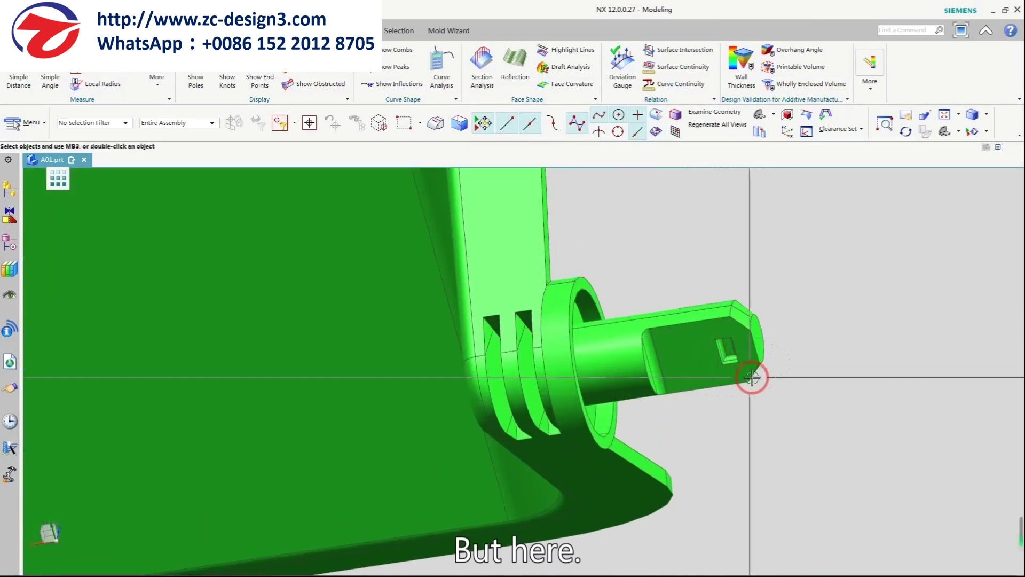
scroll(689, 347, "up", 4)
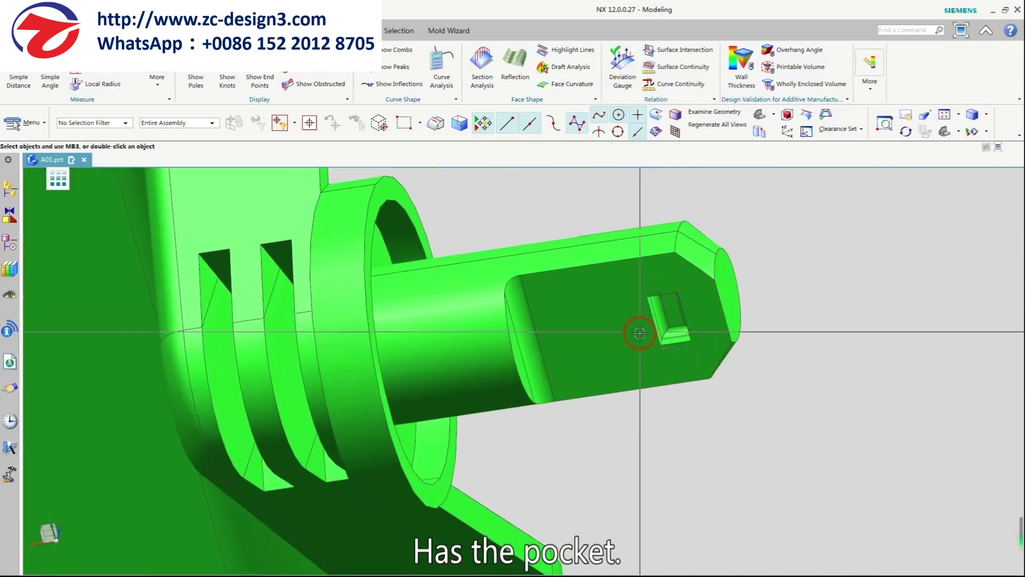
scroll(640, 334, "down", 2)
scroll(652, 360, "up", 2)
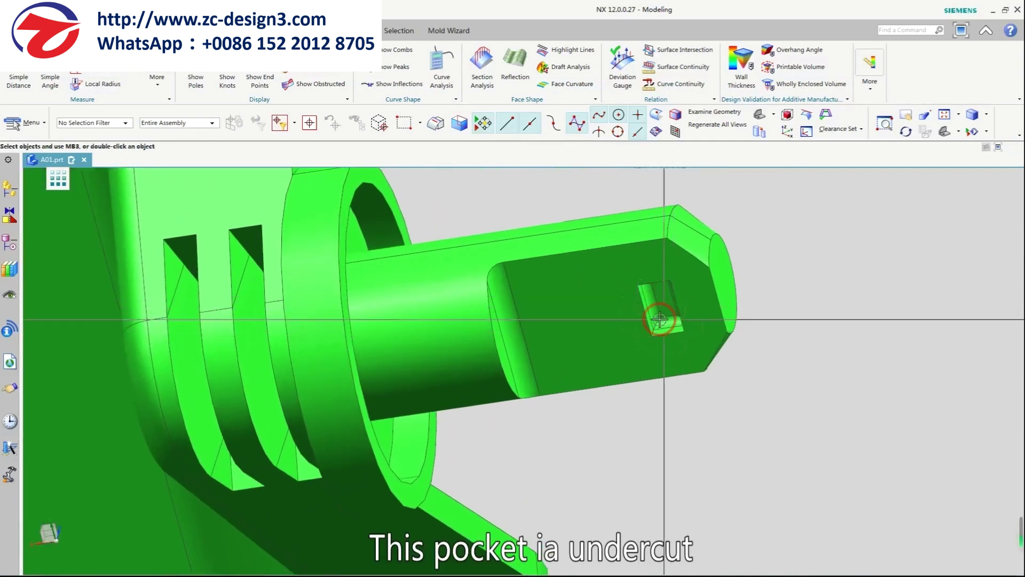
scroll(672, 319, "down", 5)
middle_click_drag(657, 318, 647, 367)
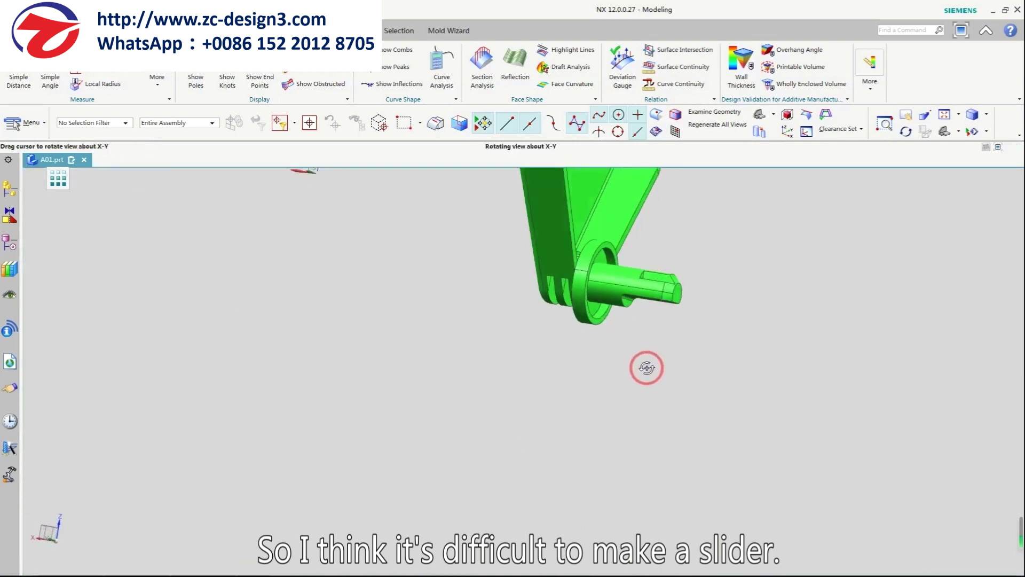
middle_click_drag(681, 400, 629, 421)
Show all hidden objects, then isolate one molded part with the slider assembly around its pocketed pin.
key("ctrl+shift+u")
scroll(621, 344, "down", 2)
key("ctrl+b")
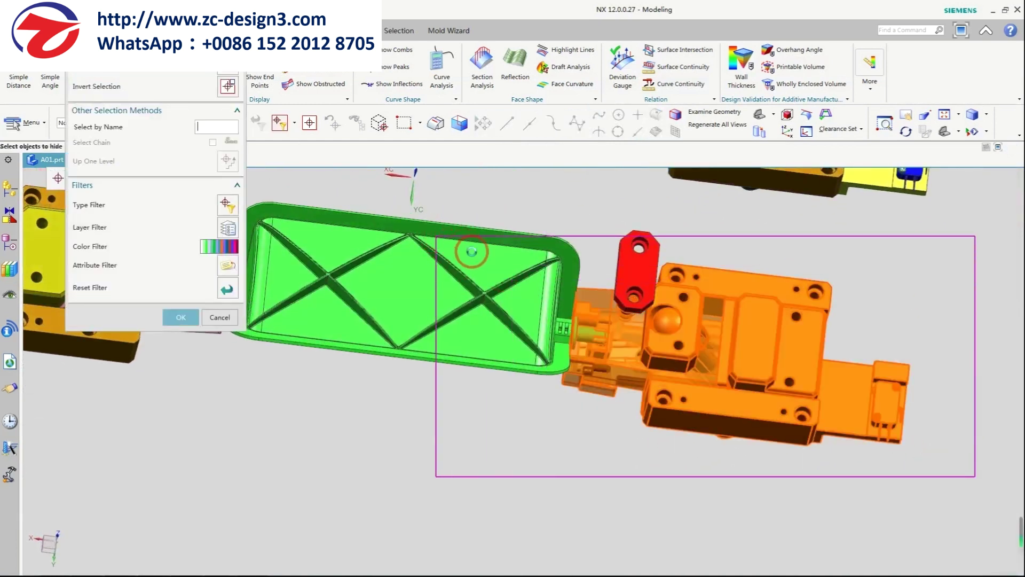
middle_click(472, 251)
left_click(536, 297)
key("ctrl+b")
key("ctrl+shift+b")
Examine the slider assembly from the side, highlighting the lower slider base beneath the small inner slider.
middle_click_drag(590, 386, 557, 335)
scroll(588, 327, "up", 3)
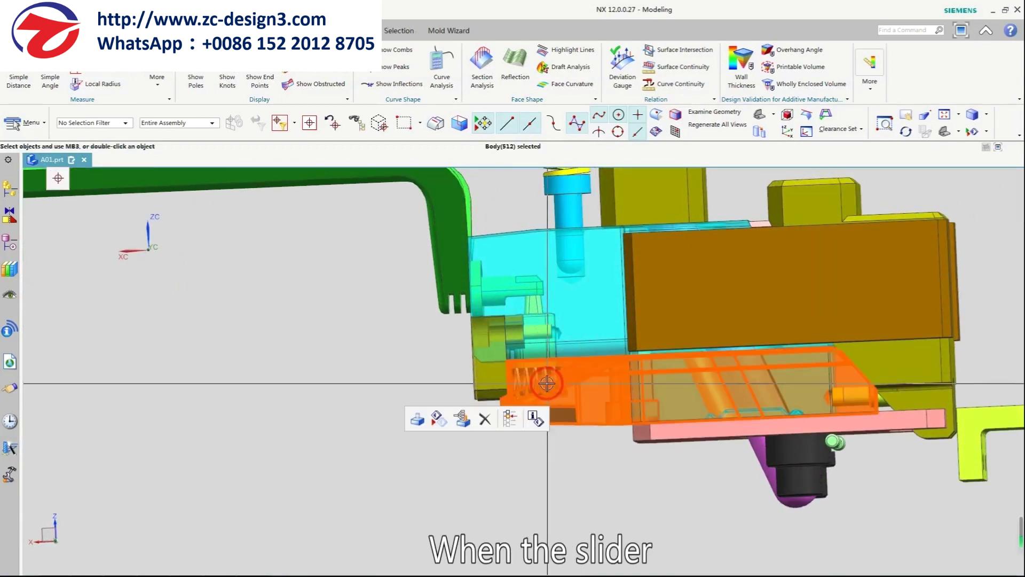
middle_click_drag(547, 383, 546, 393)
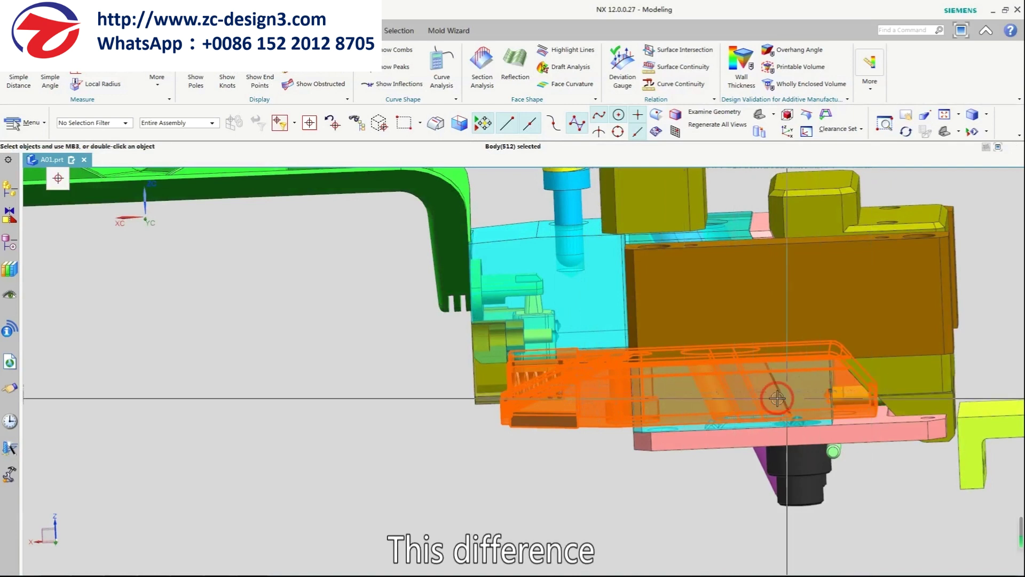
scroll(564, 344, "up", 2)
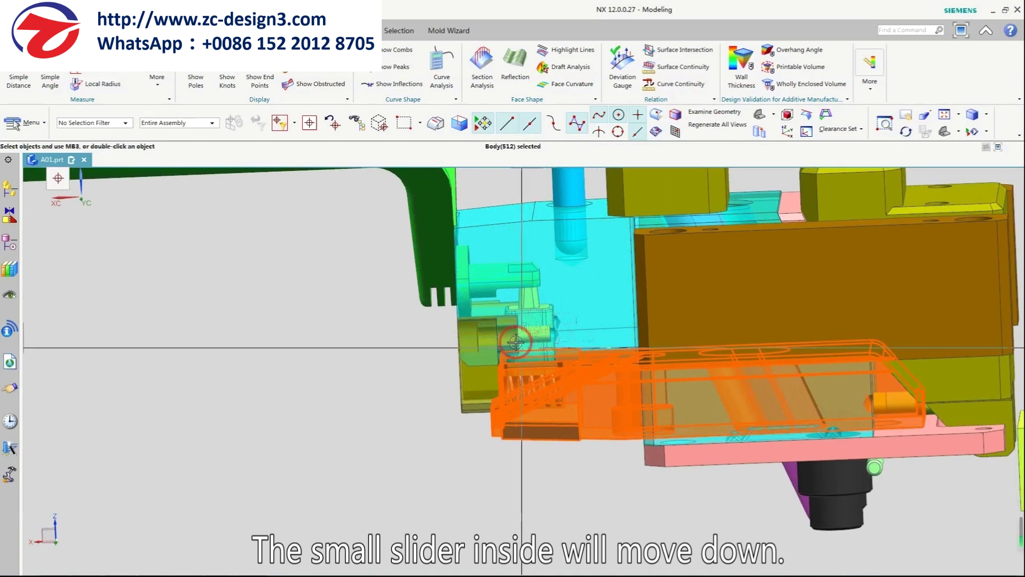
scroll(506, 381, "down", 3)
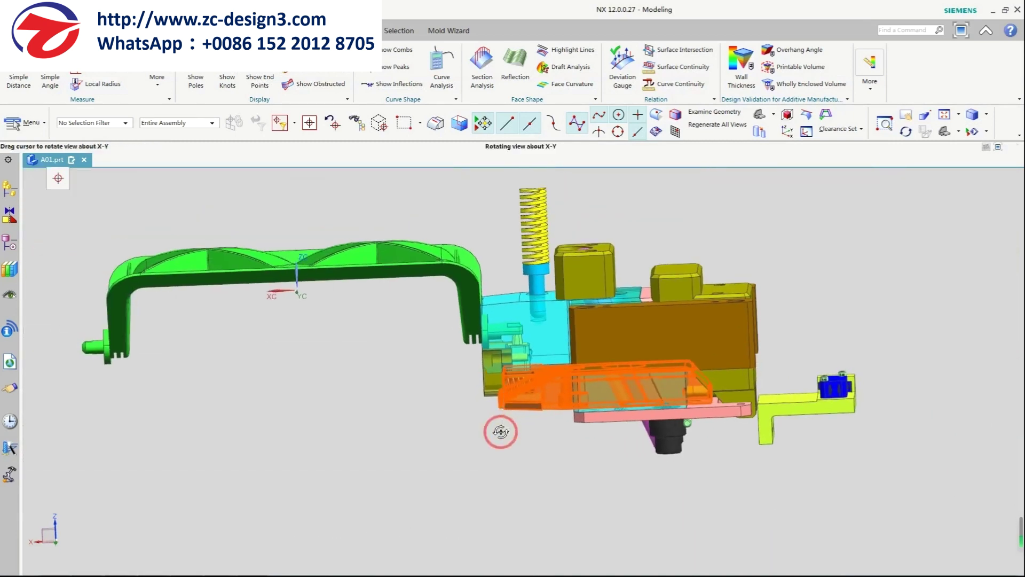
Examine how the lower base, small inner slider and main slider fit together beside the molded part.
scroll(539, 372, "up", 2)
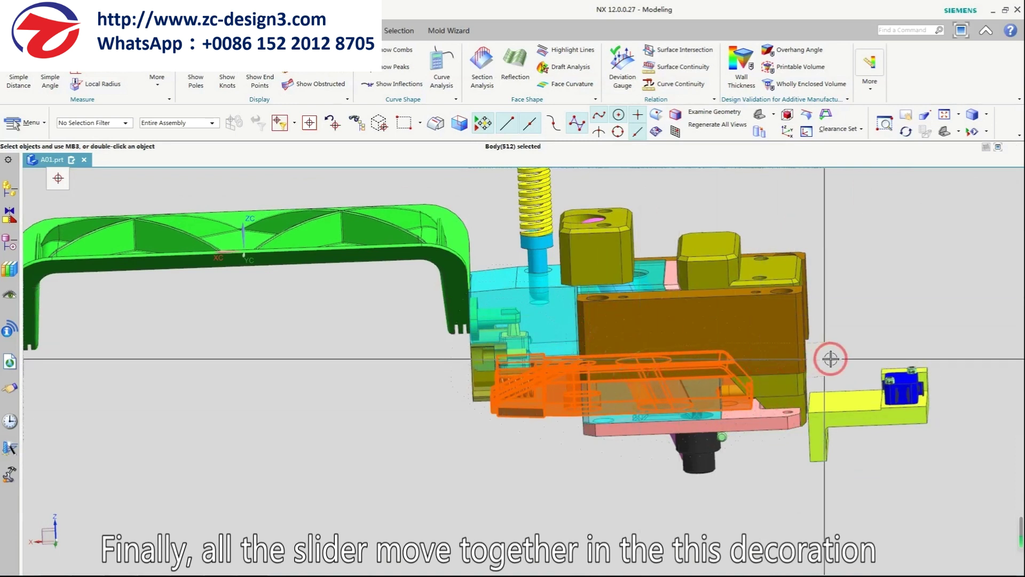
scroll(650, 423, "down", 2)
middle_click_drag(650, 424, 643, 430)
scroll(642, 359, "up", 1)
scroll(643, 359, "up", 2)
mouse_move(550, 370)
middle_mouse_down()
mouse_move(522, 385)
mouse_move(544, 373)
middle_mouse_up()
scroll(547, 368, "down", 2)
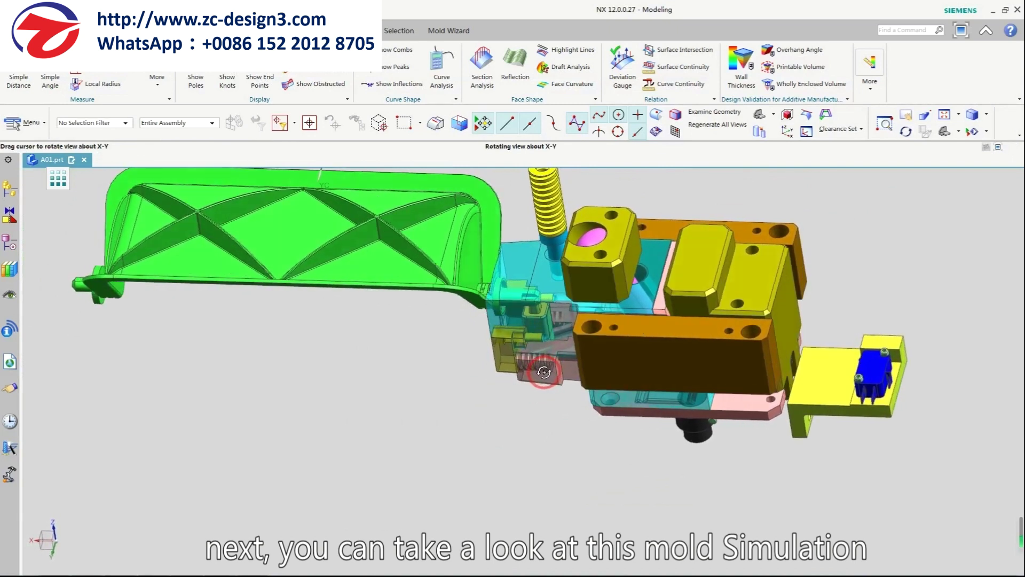
scroll(568, 351, "up", 6)
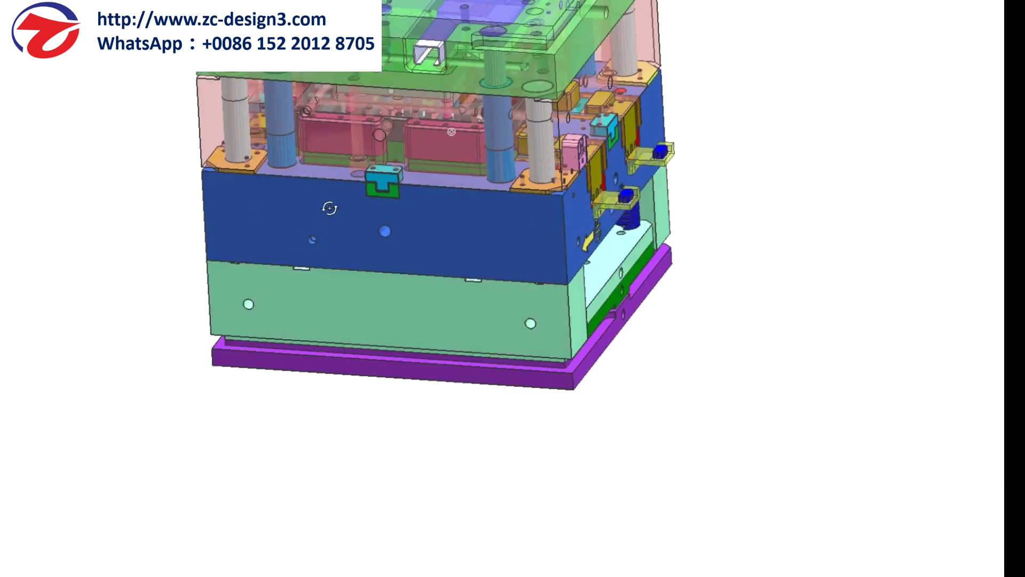
View the mold simulation and align the view squarely with the side of the slider mechanism.
middle_click_drag(330, 208, 358, 229)
key("F8")
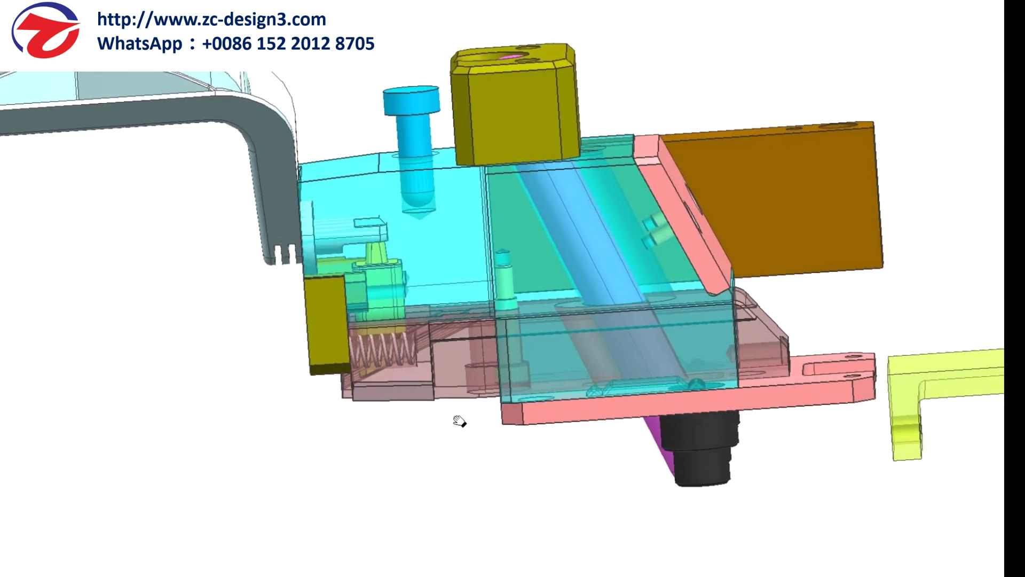
middle_click_drag(459, 422, 369, 418)
key("F8")
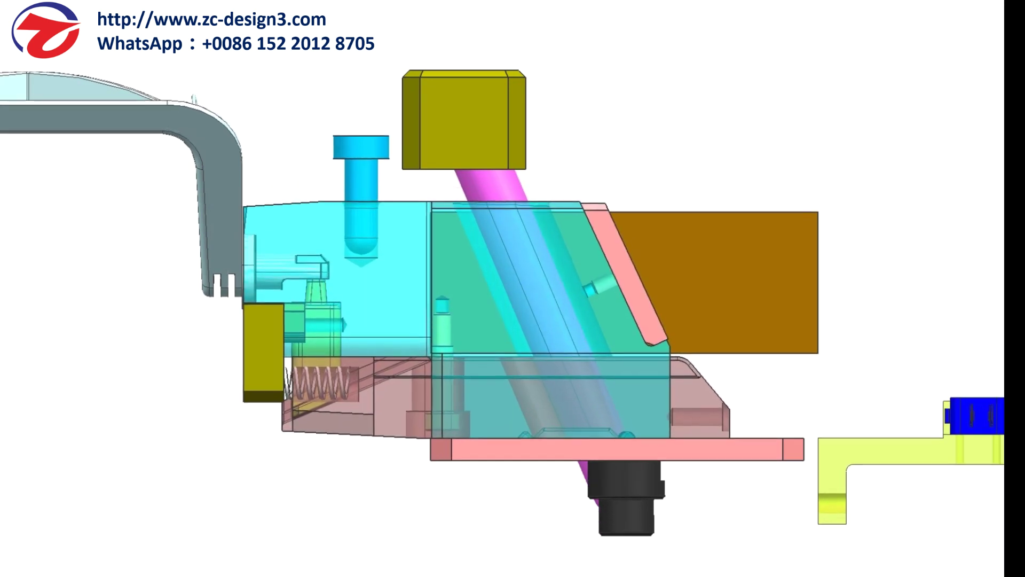
Follow the simulated motion of the angled pin, small inner slider and main slider away from the part.
scroll(222, 414, "up", 2)
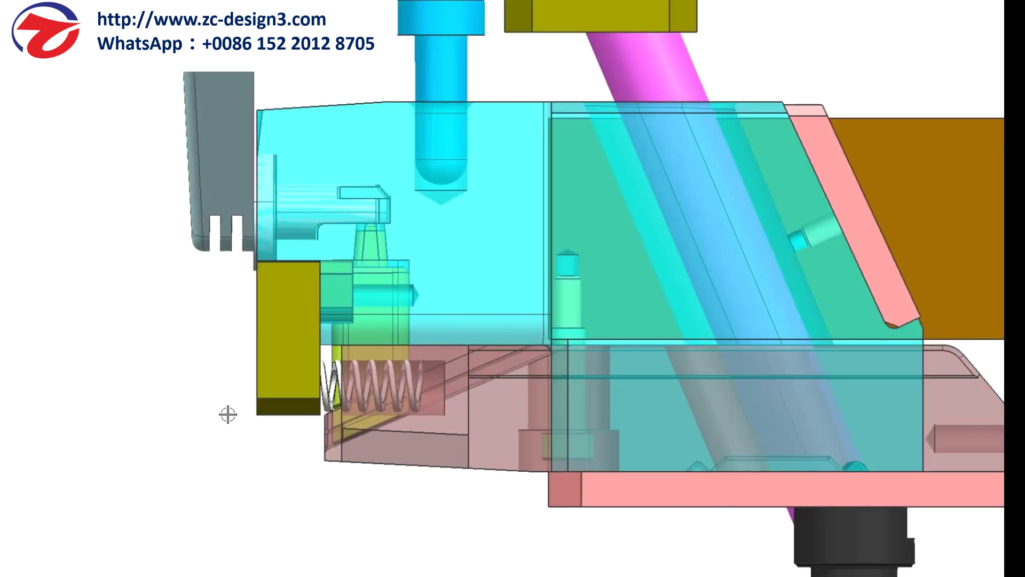
scroll(237, 405, "down", 1)
middle_click_drag(435, 413, 368, 439, "shift")
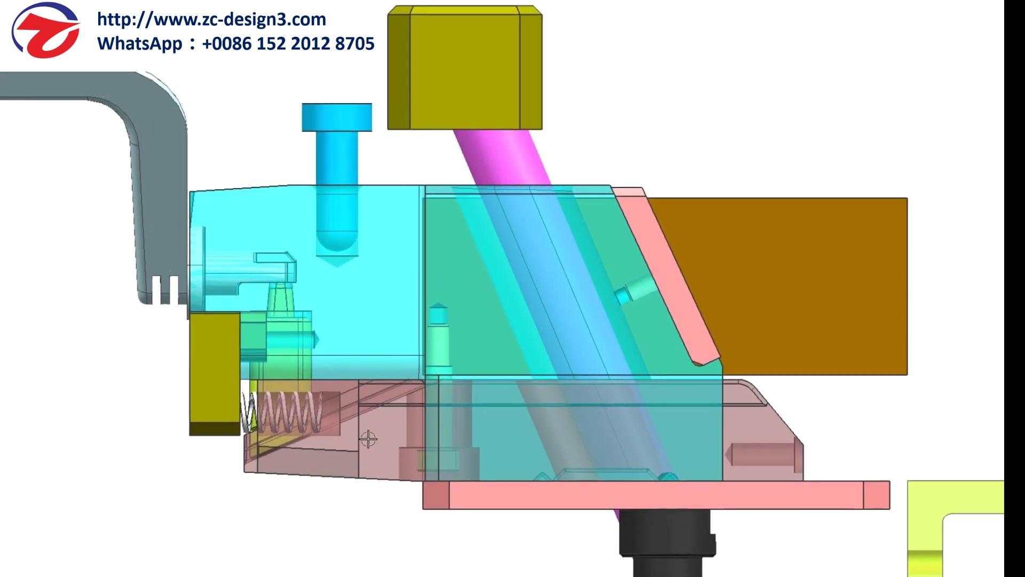
scroll(367, 438, "down", 1)
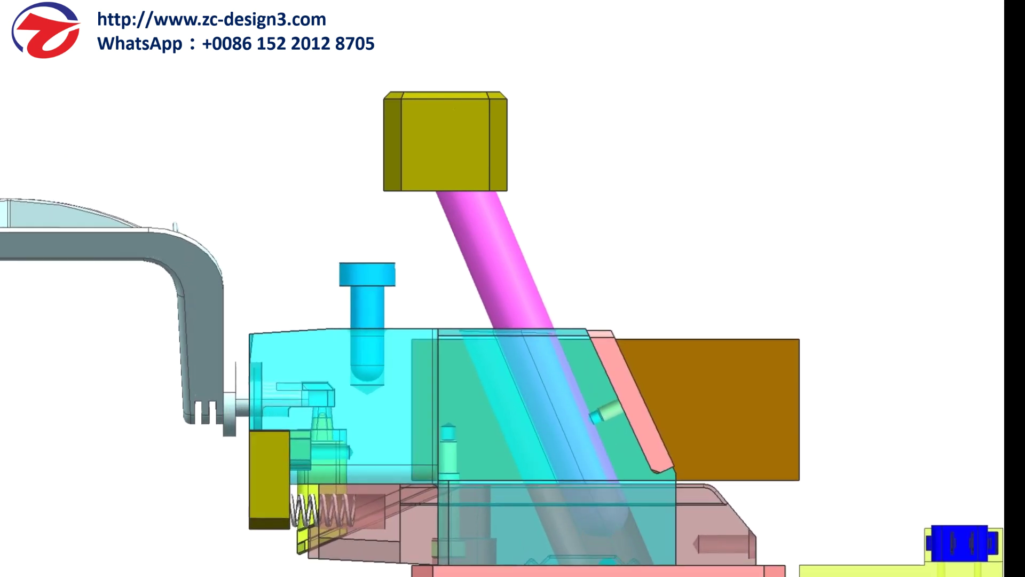
middle_click_drag(334, 392, 338, 283, "shift")
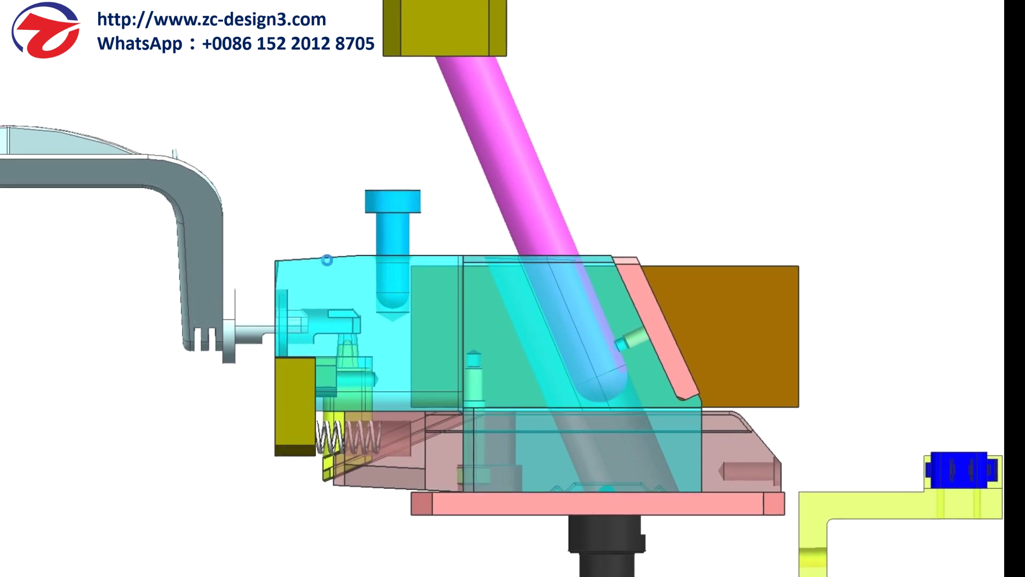